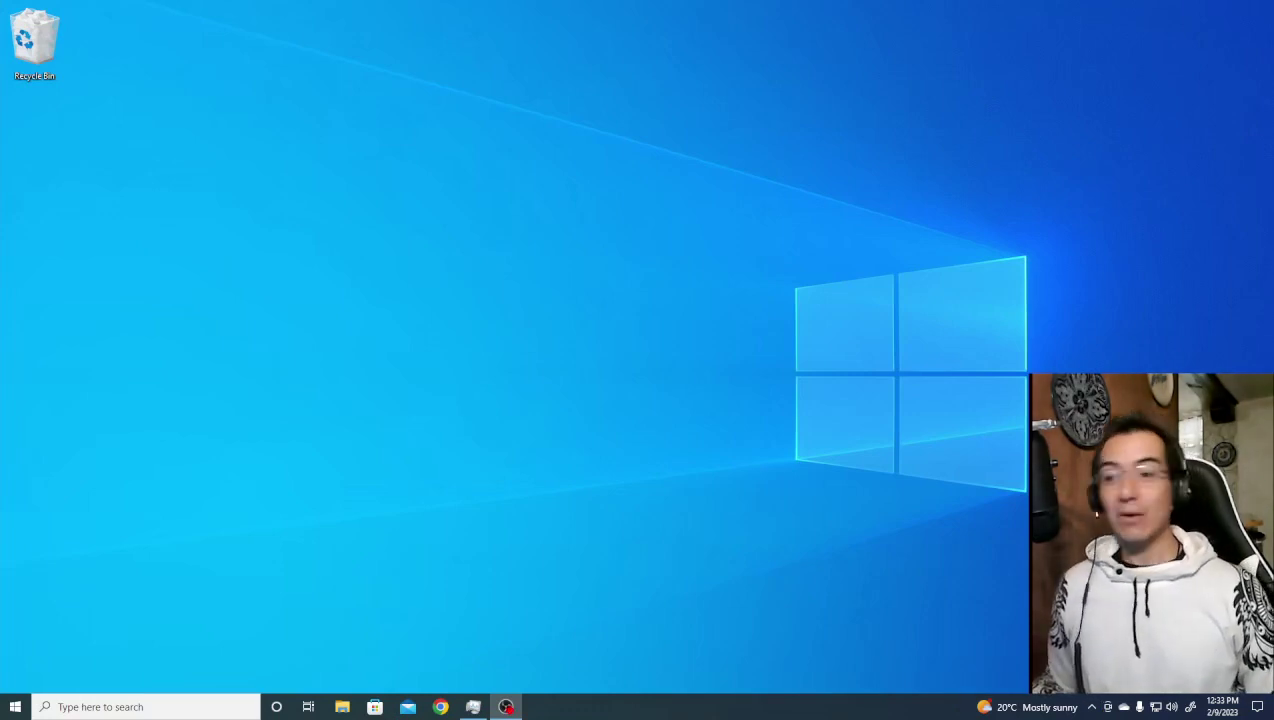
# Open a Chrome window and search Google for 'adfr docking'.
pyautogui.click(440, 707)
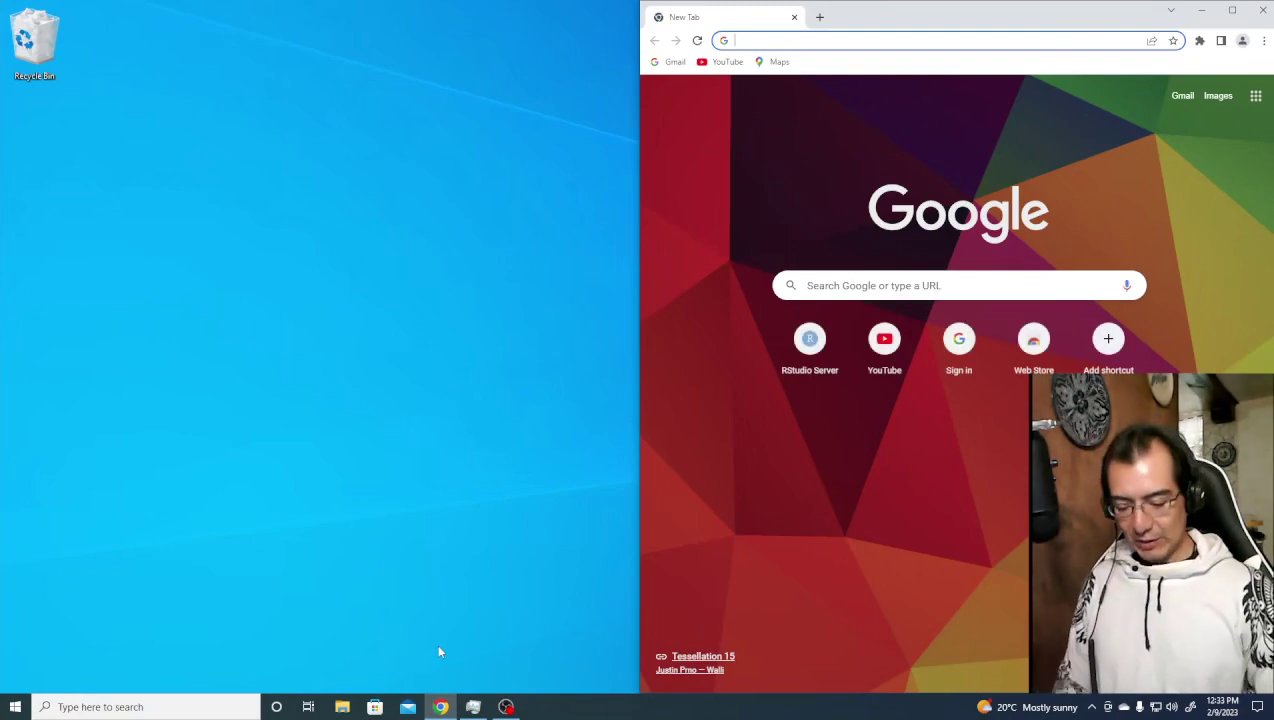
pyautogui.write('adfr')
pyautogui.press('Return')
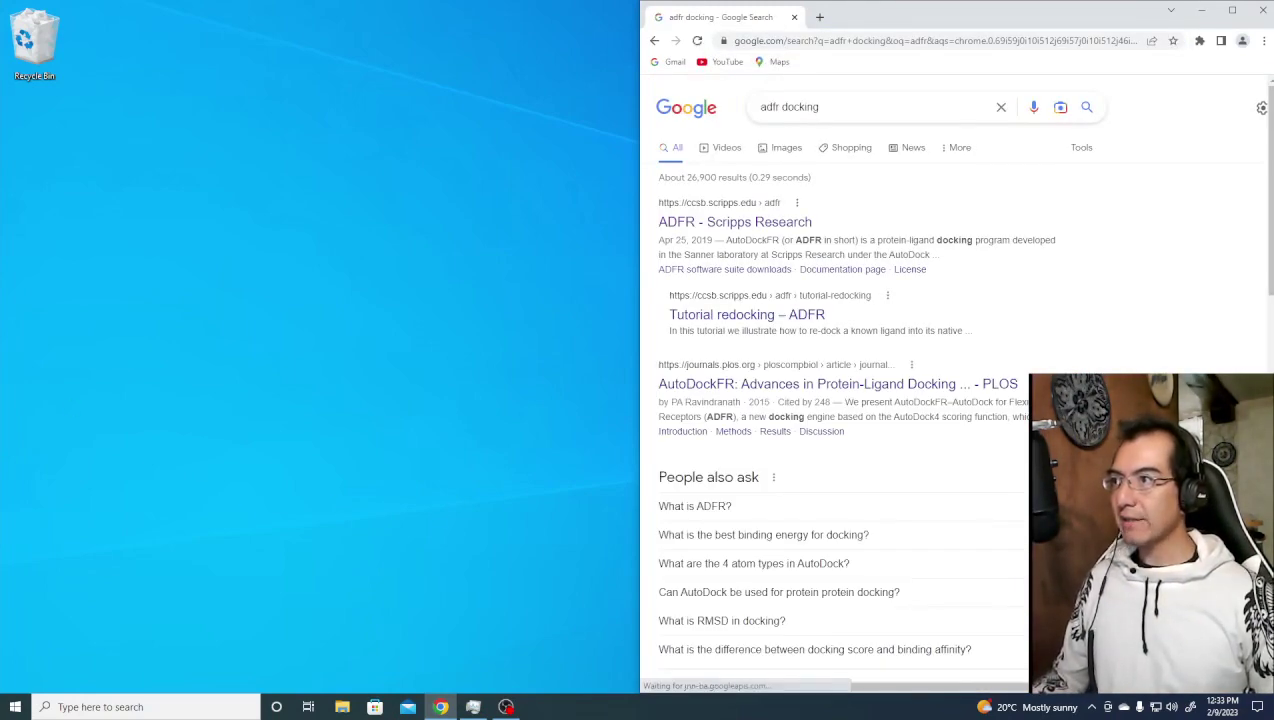
# Search 'autodock vina github' in a new browser tab.
pyautogui.click(819, 17)
pyautogui.write('autodock+vina+github&oq=auto&aqs=chrome.0.69i59j69i57j0i67l2j69i6')
pyautogui.press('Return')
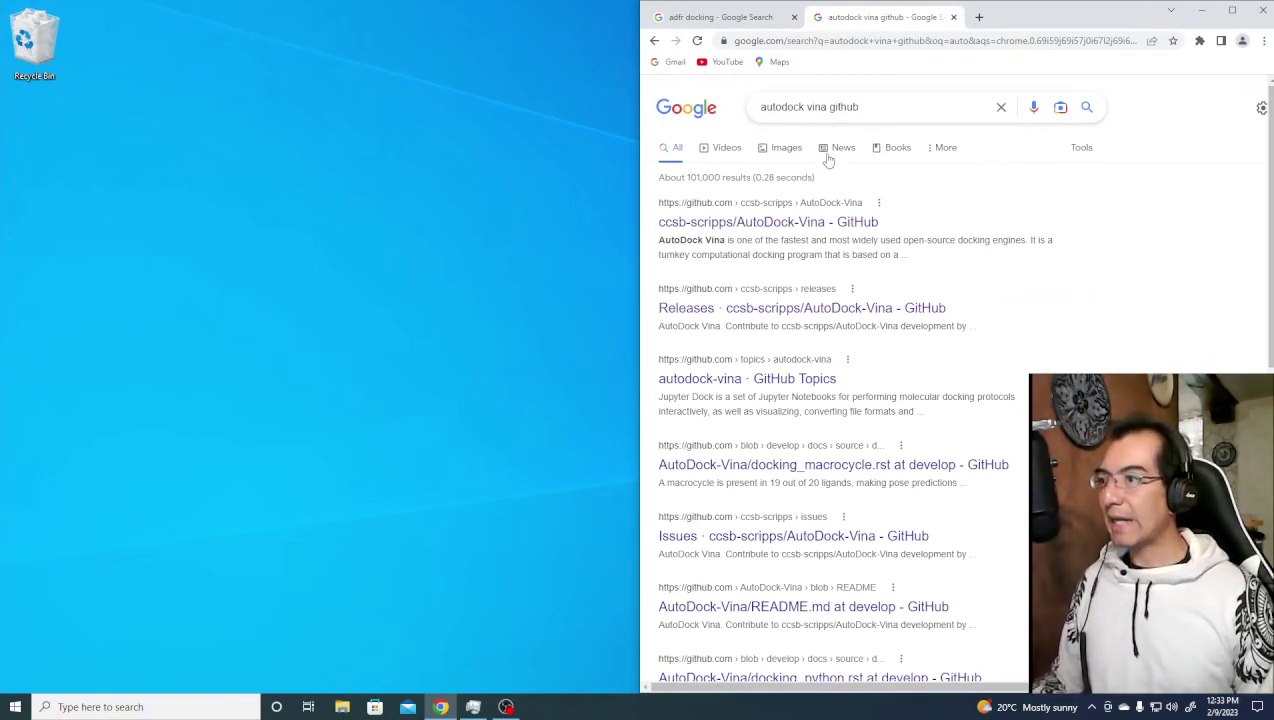
# Go from the ccsb-scripps/AutoDock-Vina repository to its Read the Docs Installation page.
pyautogui.click(805, 223)
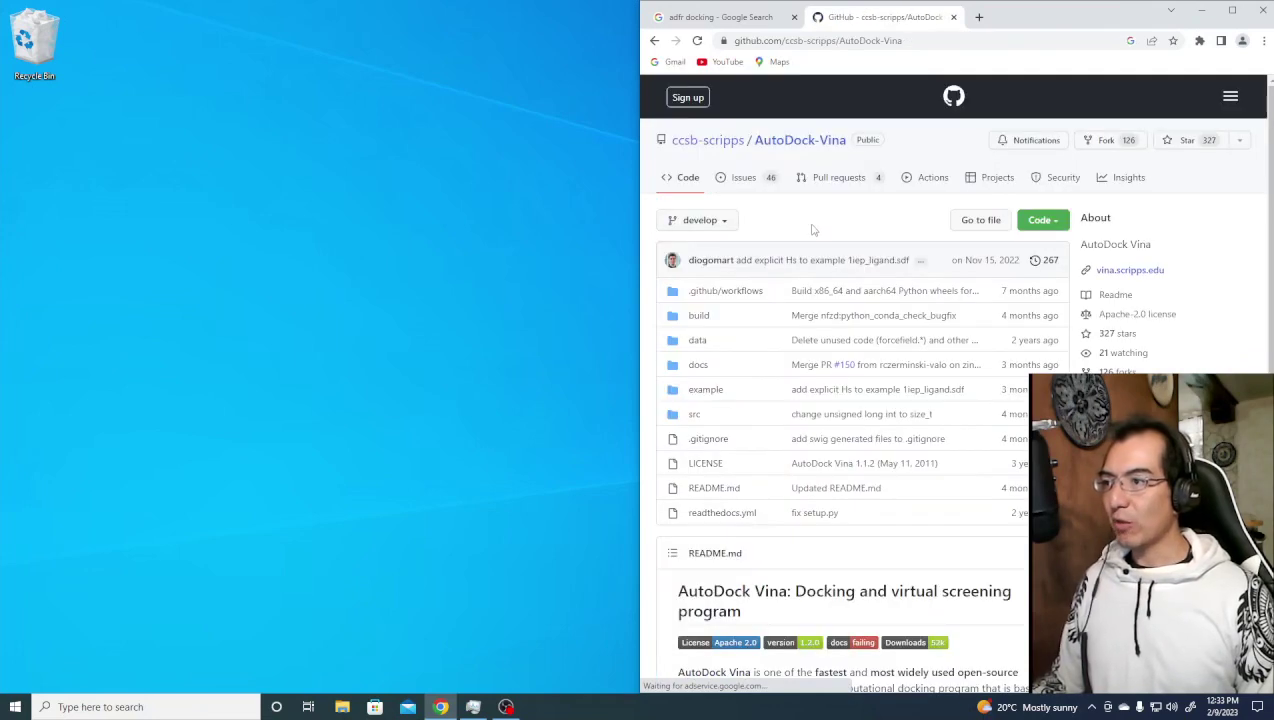
pyautogui.scroll(-3, 790, 435)
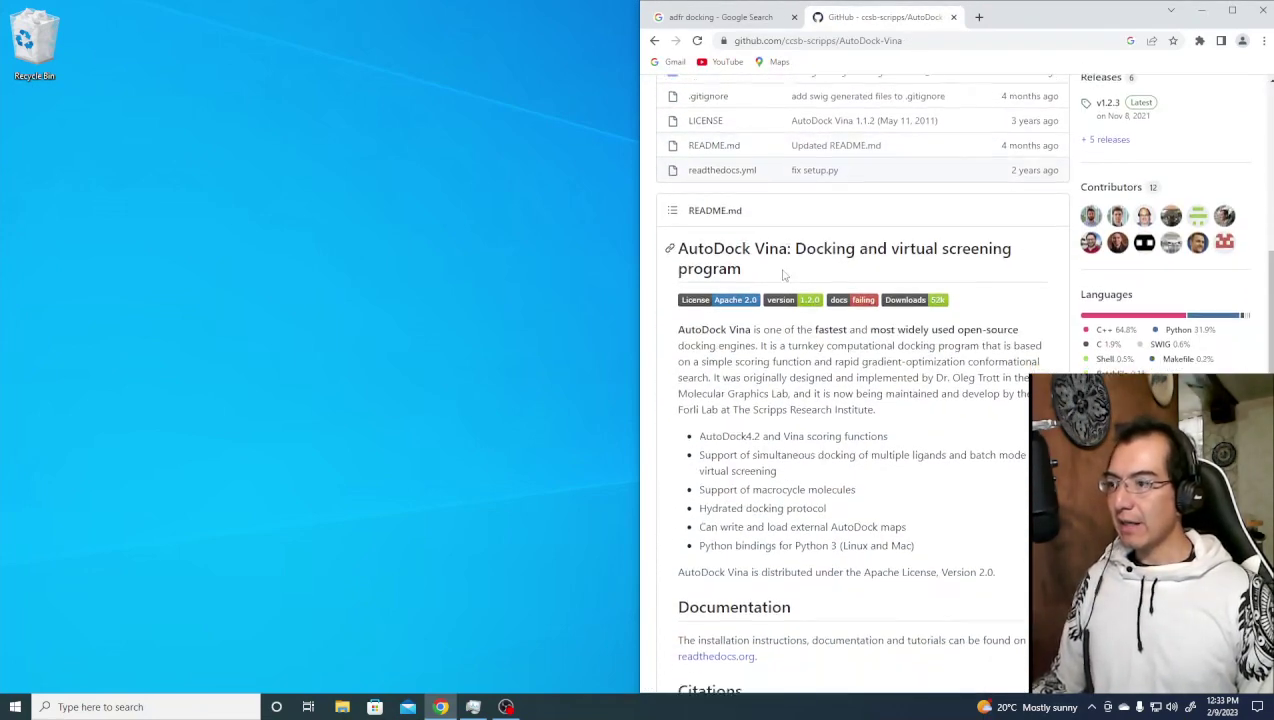
pyautogui.scroll(-3, 784, 275)
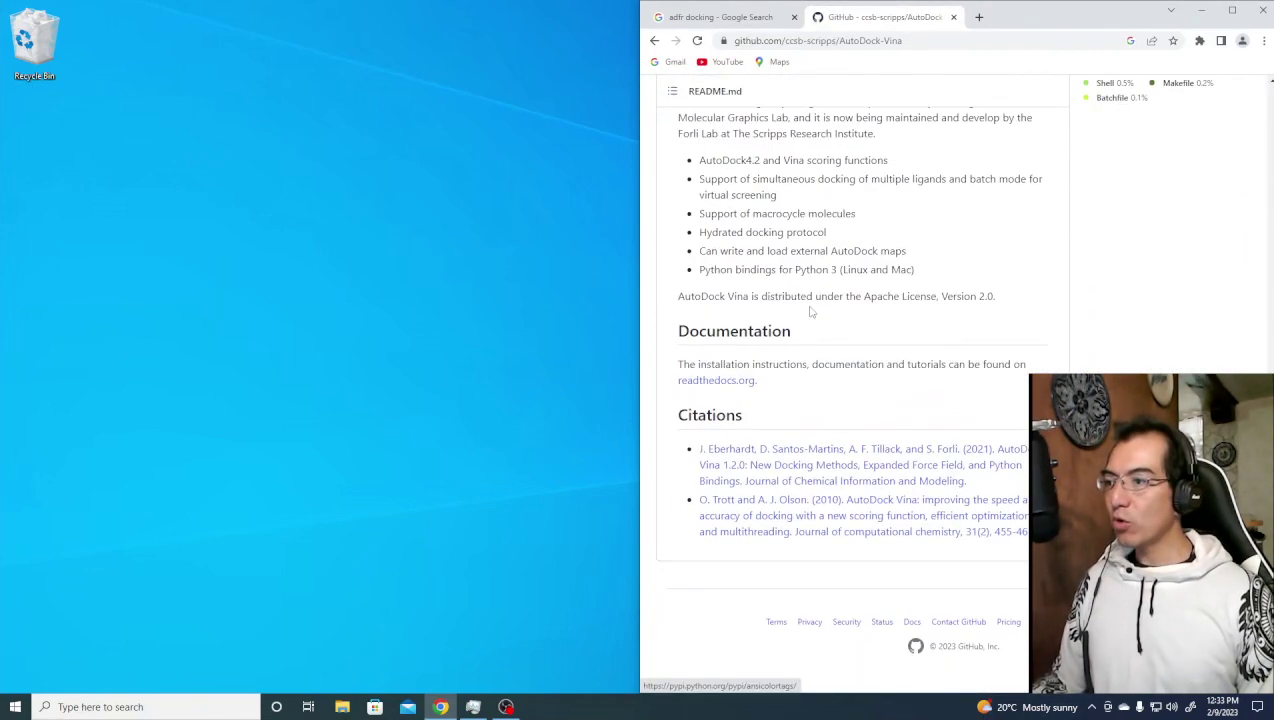
pyautogui.click(726, 382)
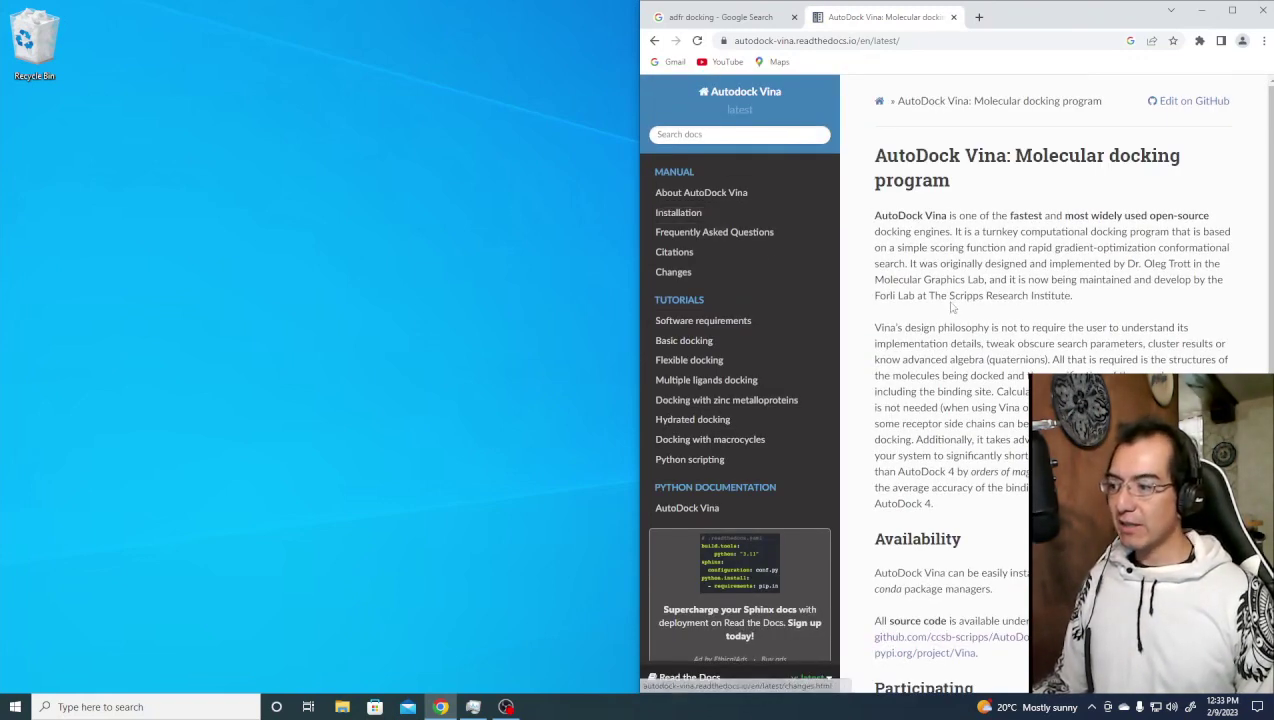
pyautogui.click(680, 216)
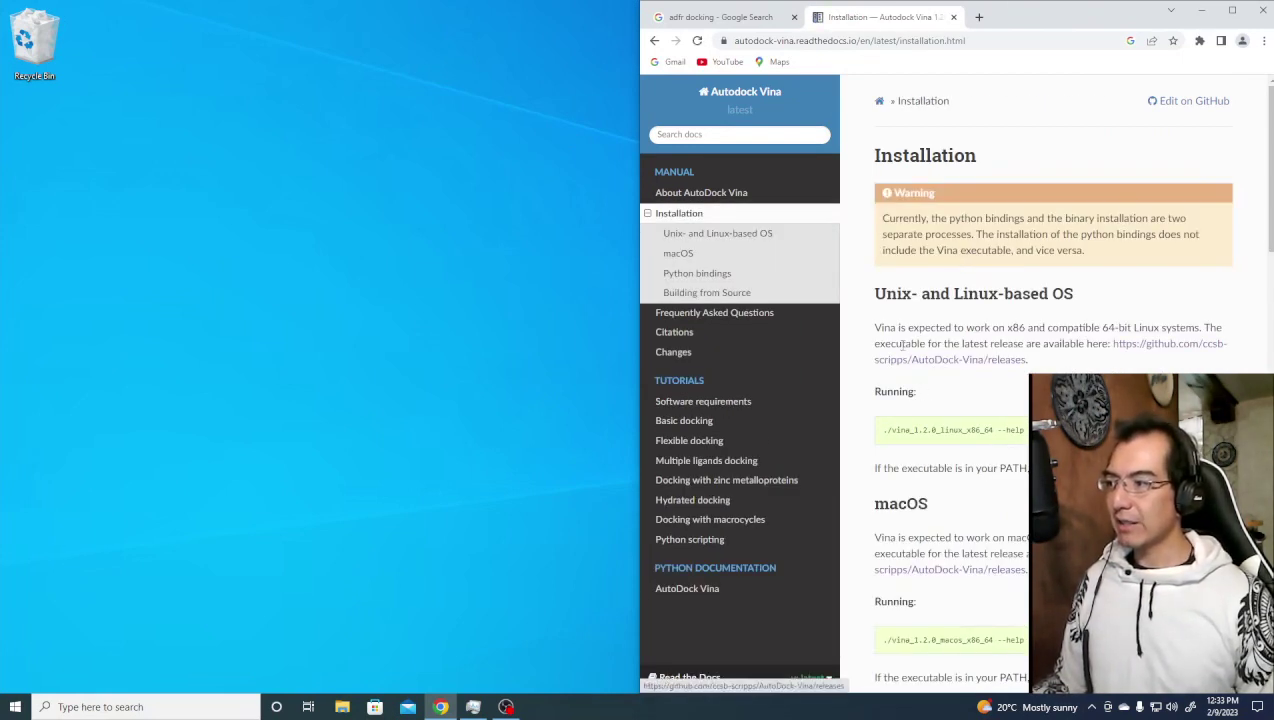
# Download vina_1.2.3_windows_x86_64.exe from the v1.2.3 release assets, then return to the adfr docking results.
pyautogui.click(998, 362)
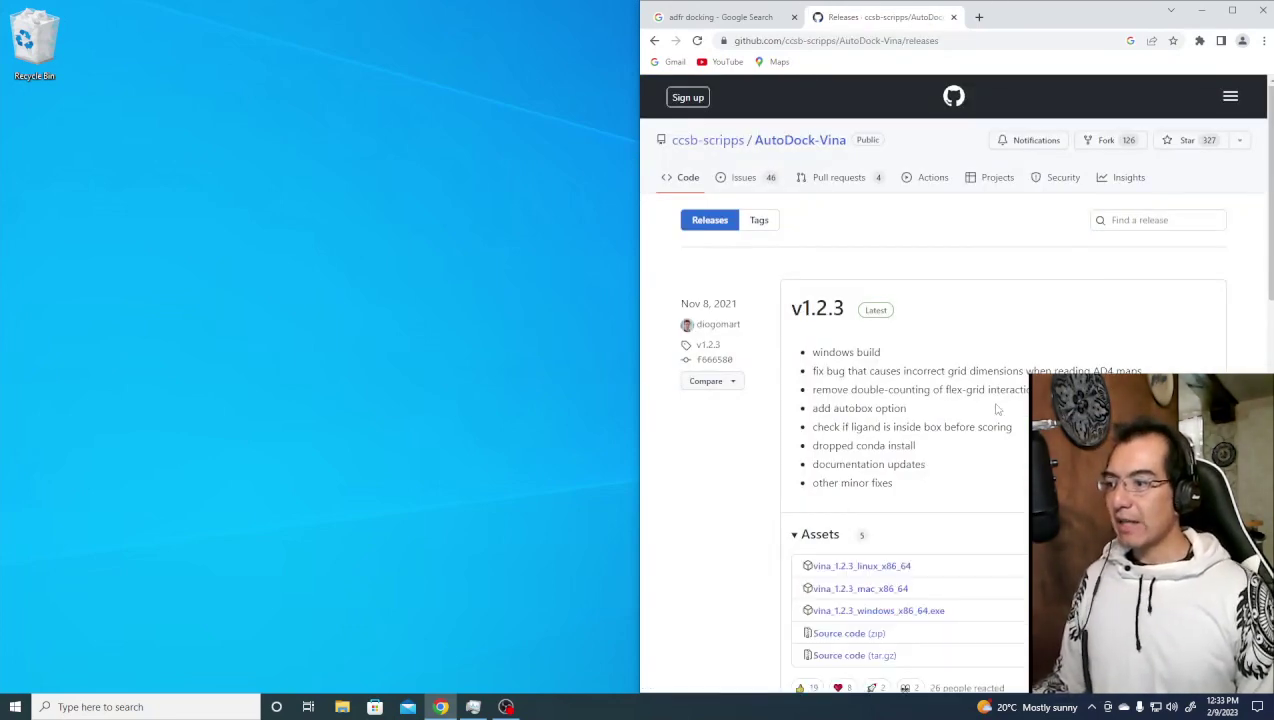
pyautogui.scroll(-2, 997, 407)
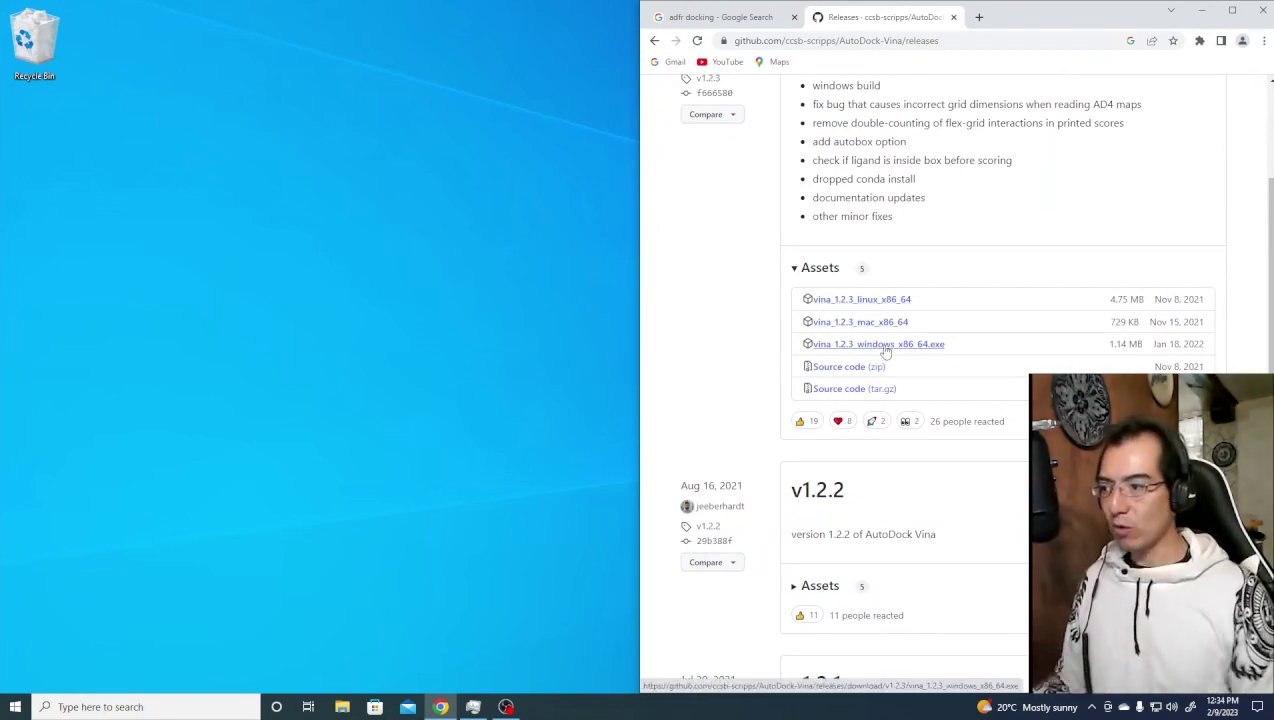
pyautogui.click(885, 346)
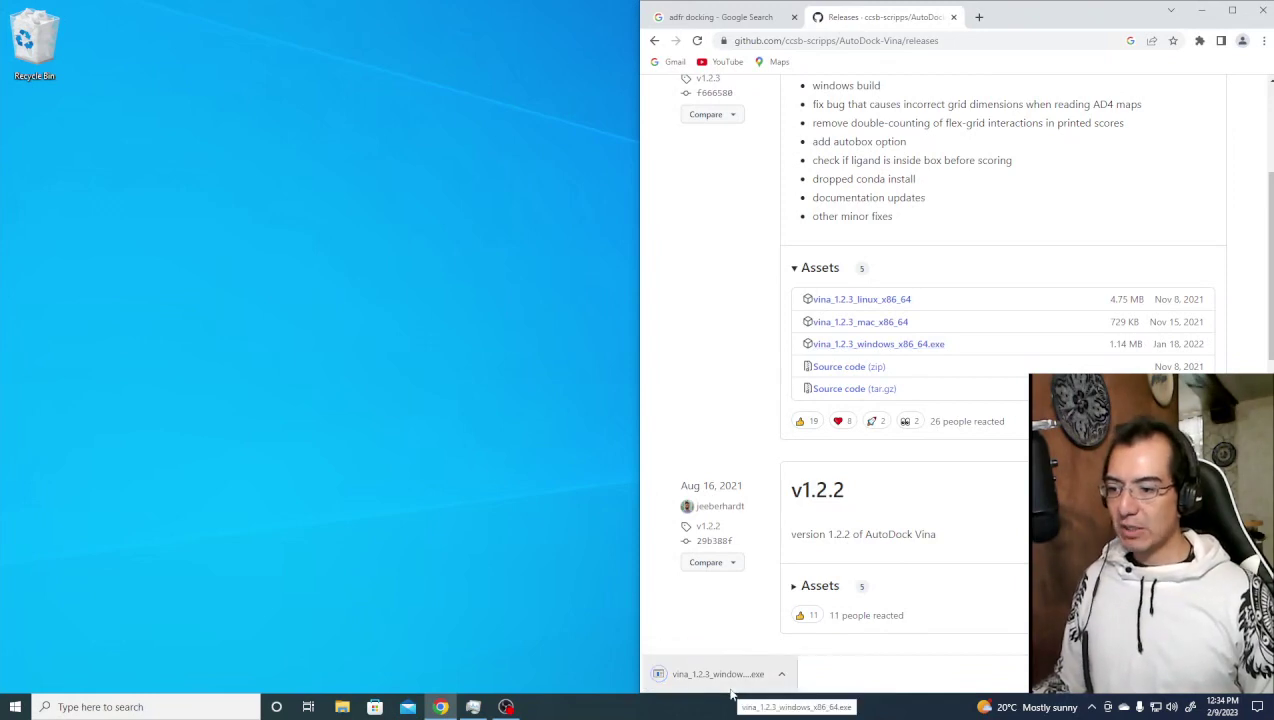
pyautogui.click(716, 17)
# Download the ADFRsuite Windows installer from the ADFR - Scripps Research downloads page.
pyautogui.click(697, 222)
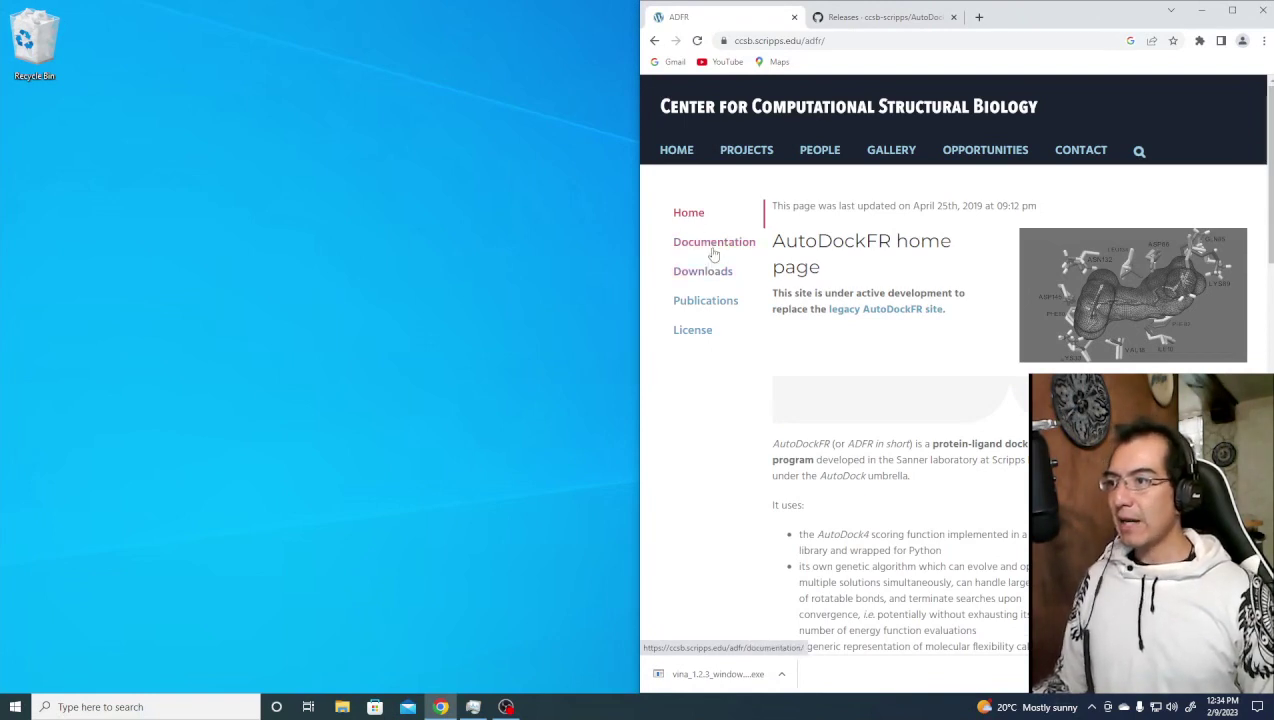
pyautogui.click(712, 276)
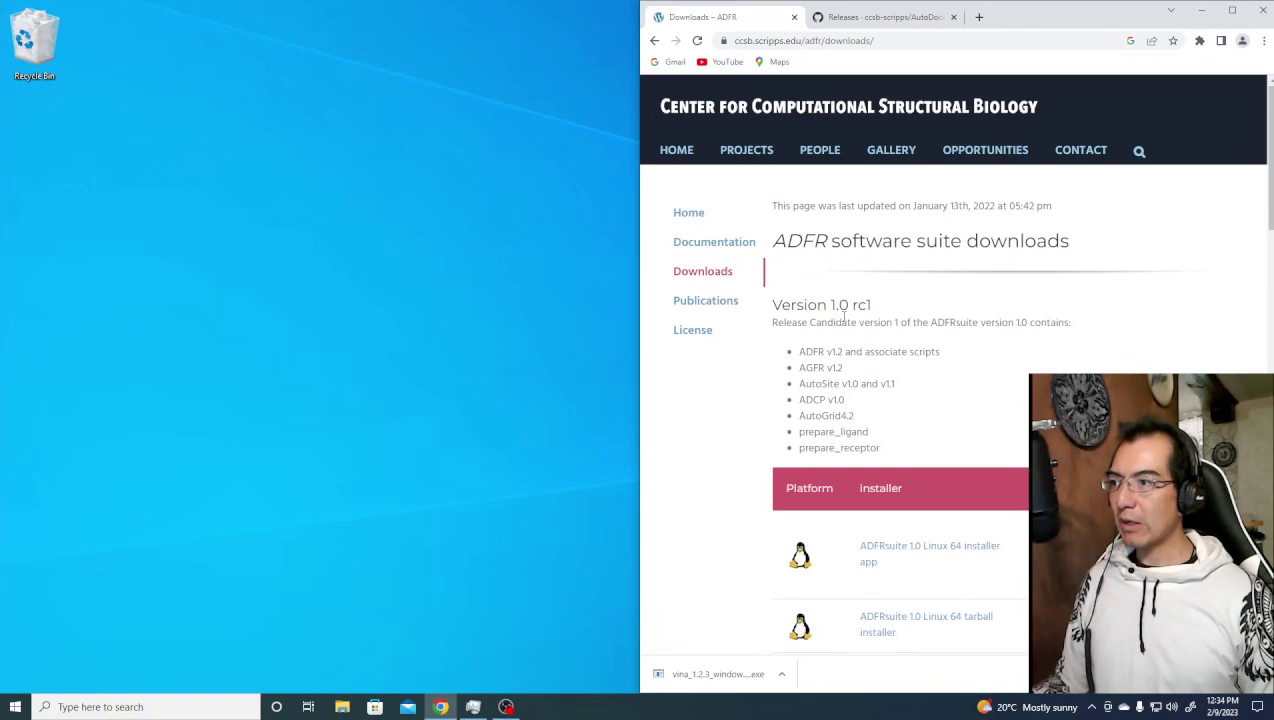
pyautogui.scroll(-15, 843, 318)
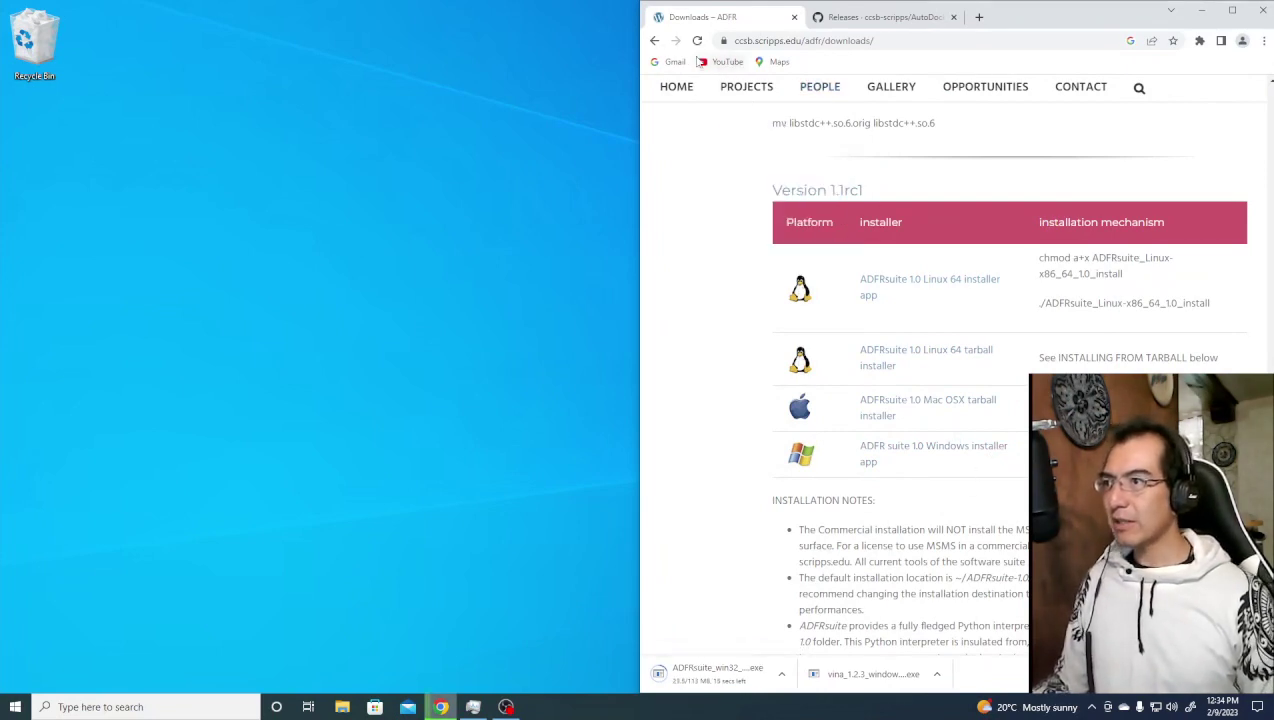
# Download the ADFRsuite-1.0 tutorial data zip from the AutoDockFR documentation page.
pyautogui.click(655, 40)
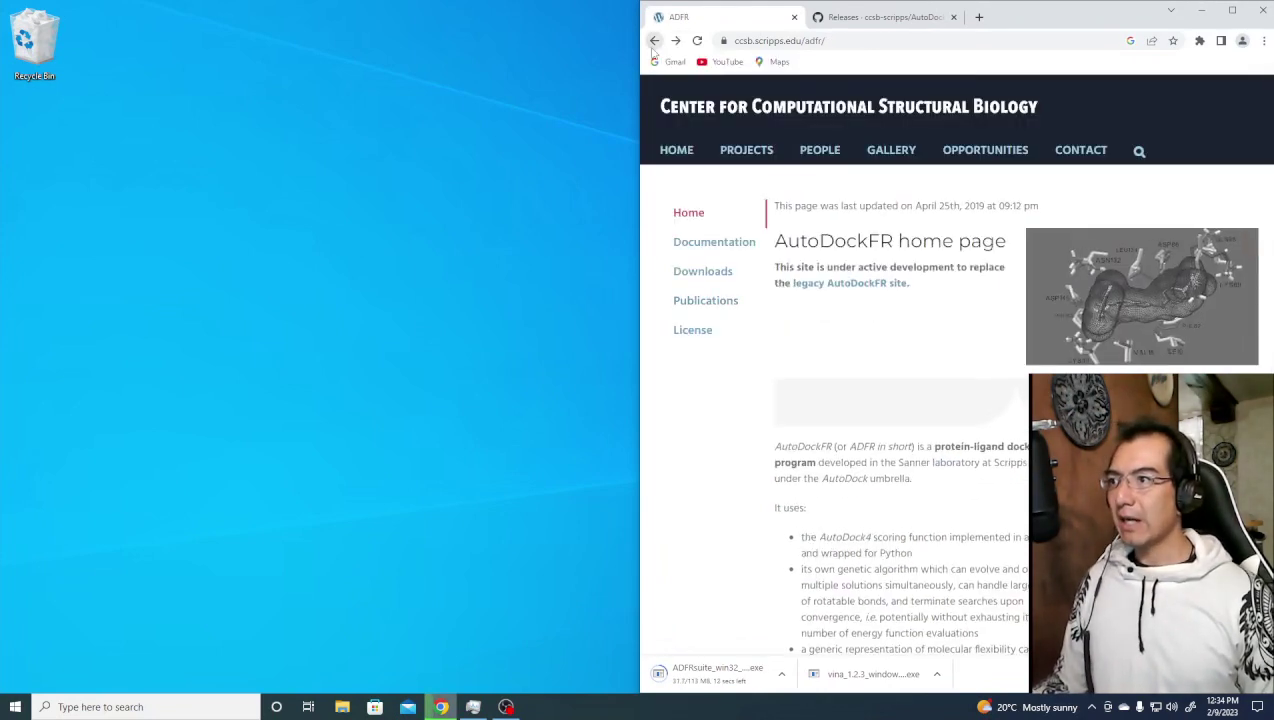
pyautogui.click(713, 256)
pyautogui.scroll(-1, 760, 330)
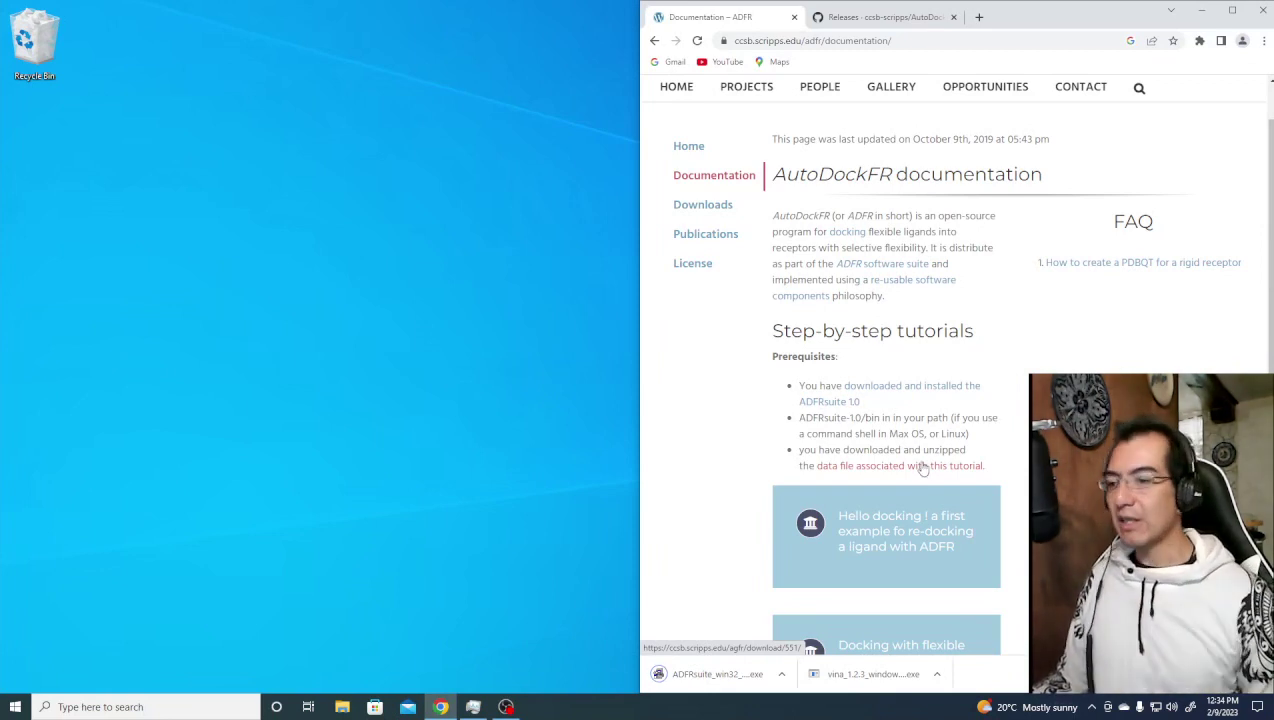
pyautogui.click(927, 470)
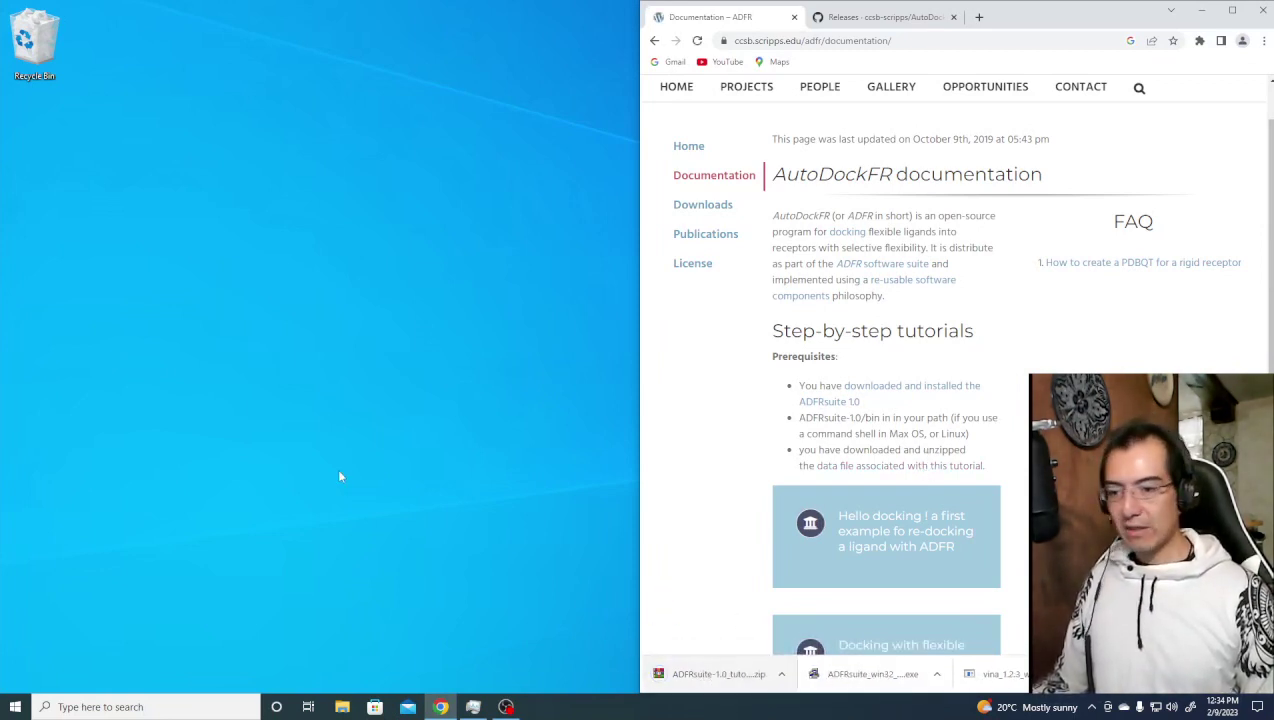
# Open the tutorial zip from Downloads in WinRAR and browse to its data folder.
pyautogui.click(341, 707)
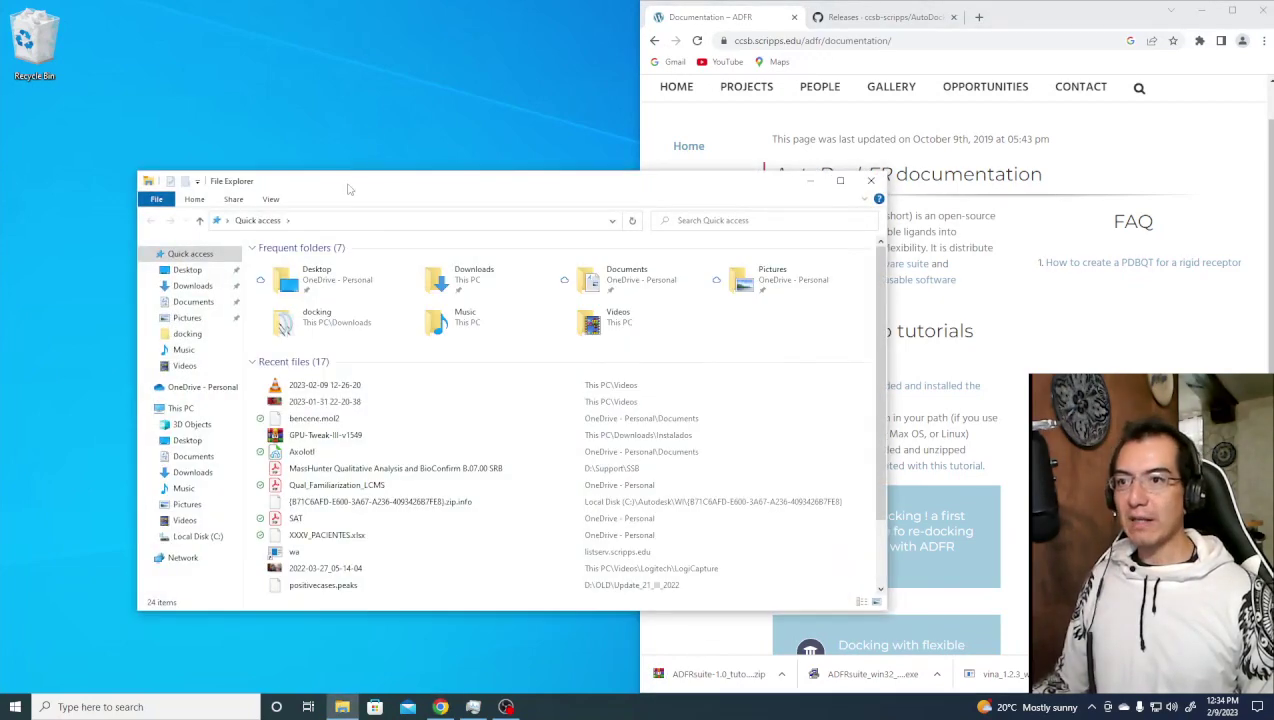
pyautogui.moveTo(267, 187); pyautogui.dragTo(3, 201)
pyautogui.click(55, 302)
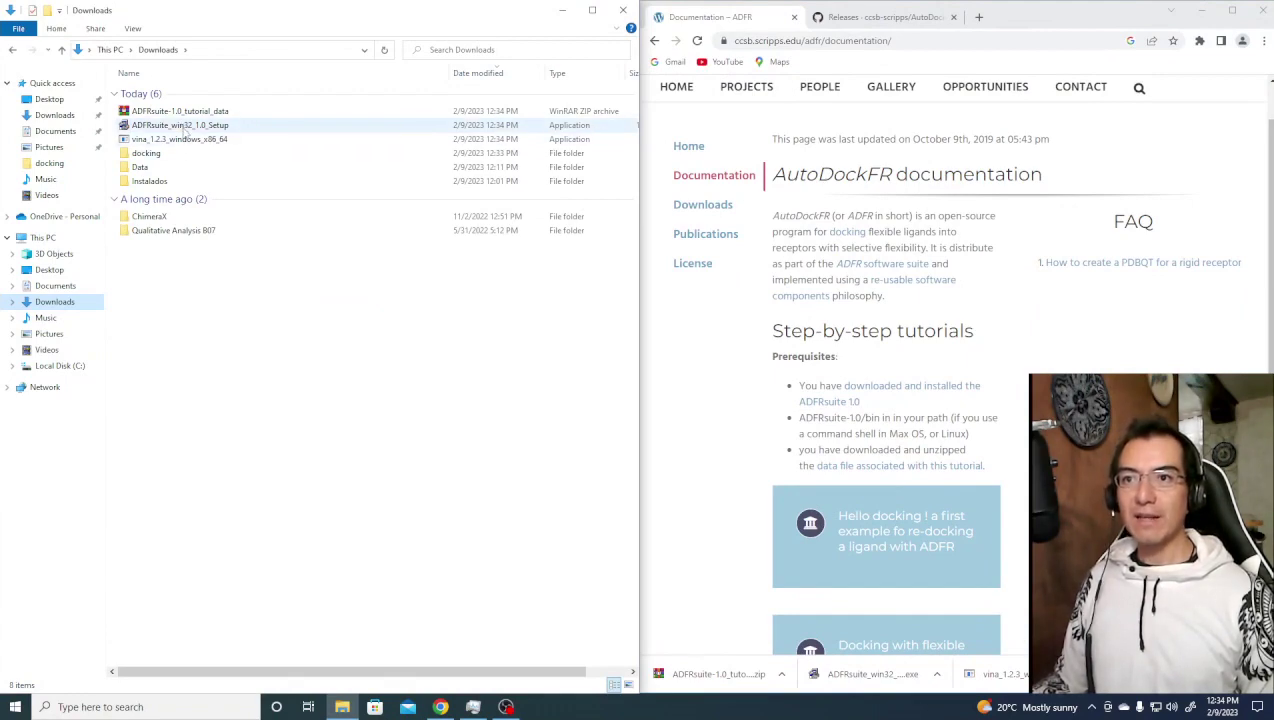
pyautogui.doubleClick(190, 112)
pyautogui.doubleClick(198, 301)
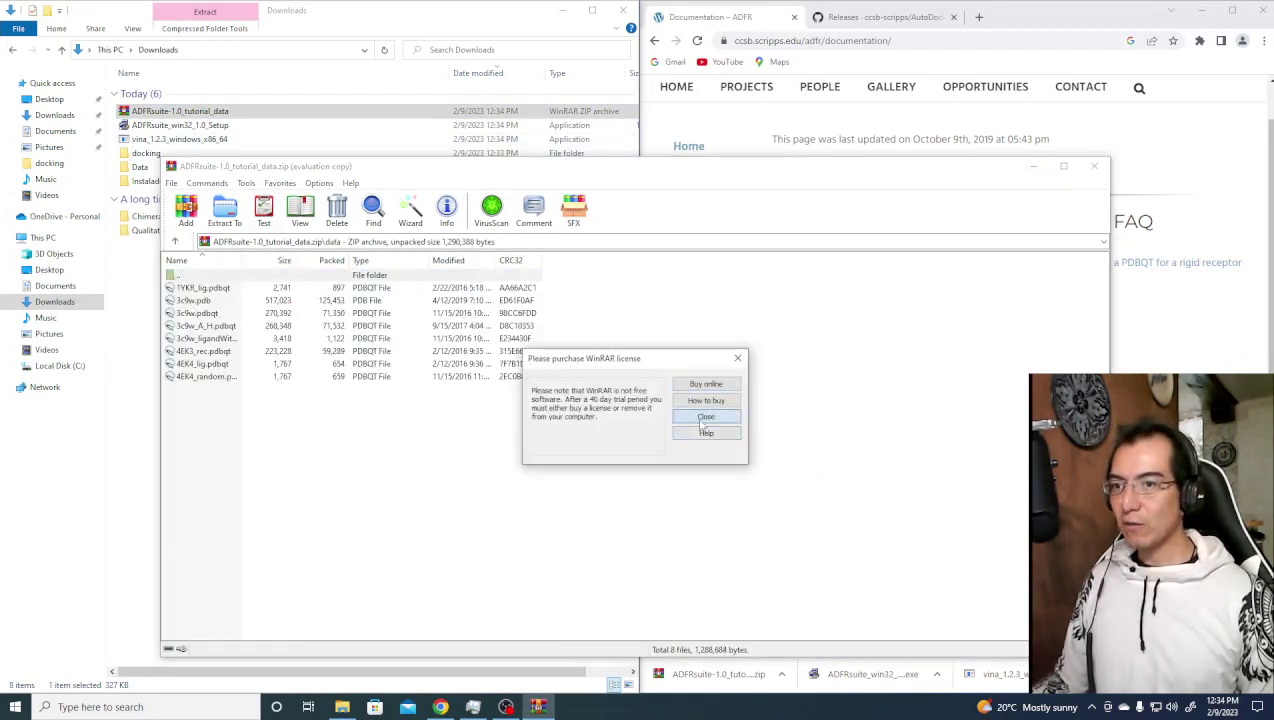
pyautogui.click(705, 416)
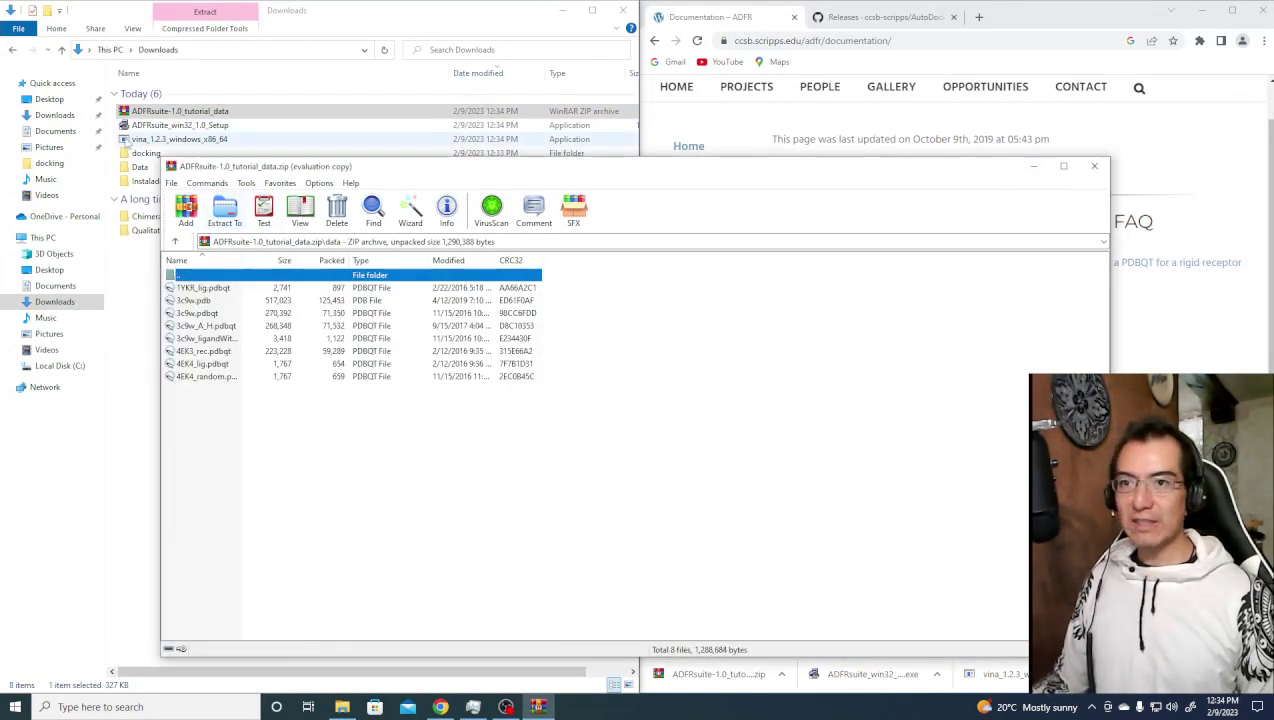
# Extract all eight tutorial files into the docking folder, then close WinRAR and return to Downloads.
pyautogui.doubleClick(143, 155)
pyautogui.click(662, 366)
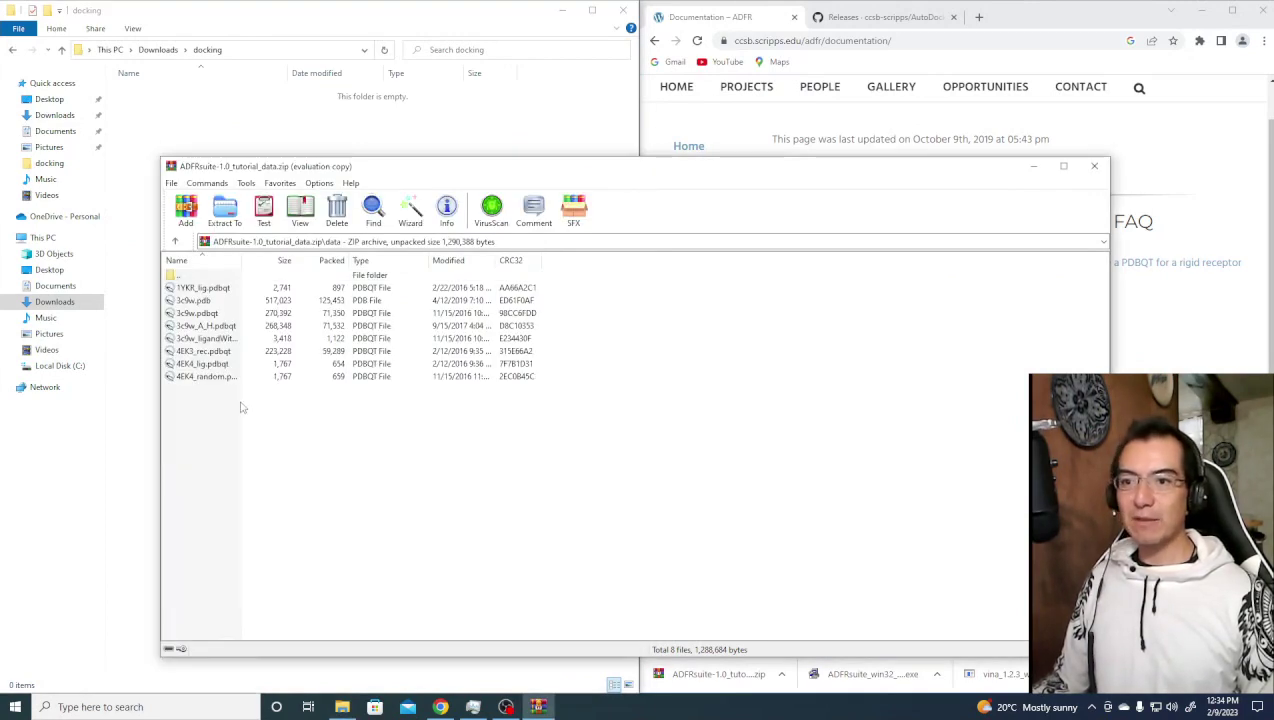
pyautogui.click(214, 377)
pyautogui.keyDown('shift'); pyautogui.click(207, 290); pyautogui.keyUp('shift')
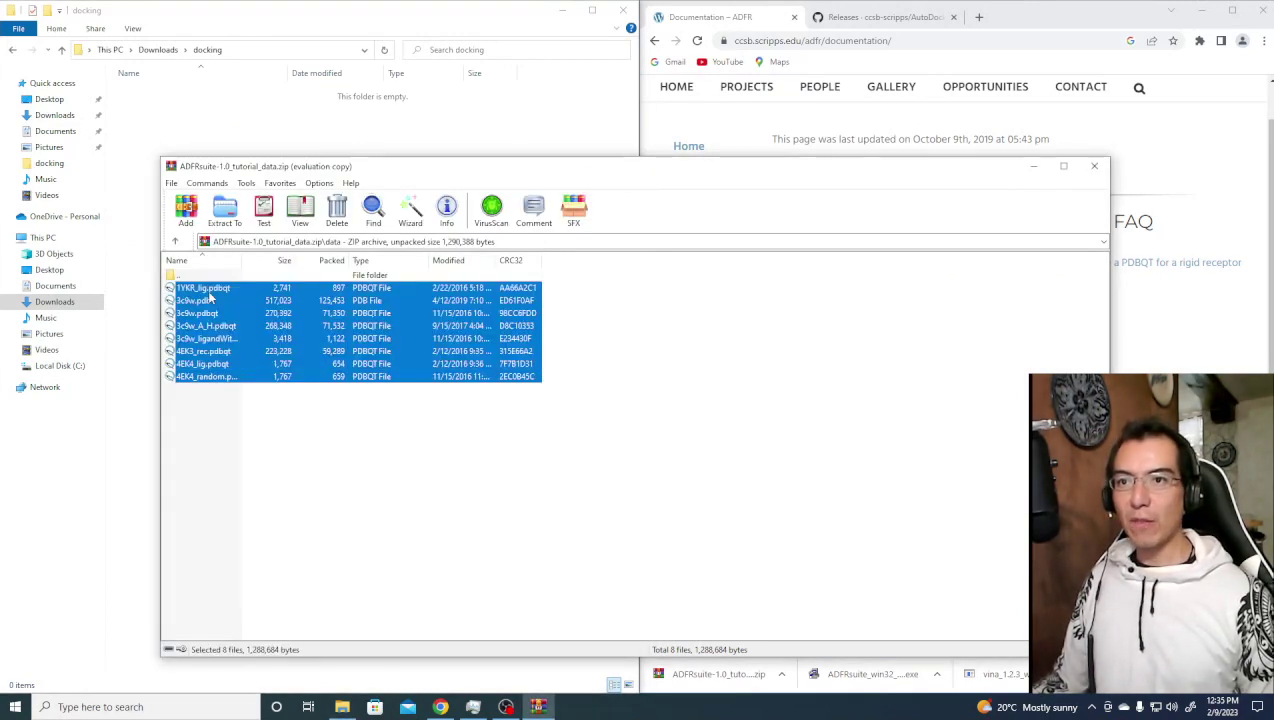
pyautogui.moveTo(207, 290); pyautogui.dragTo(150, 182)
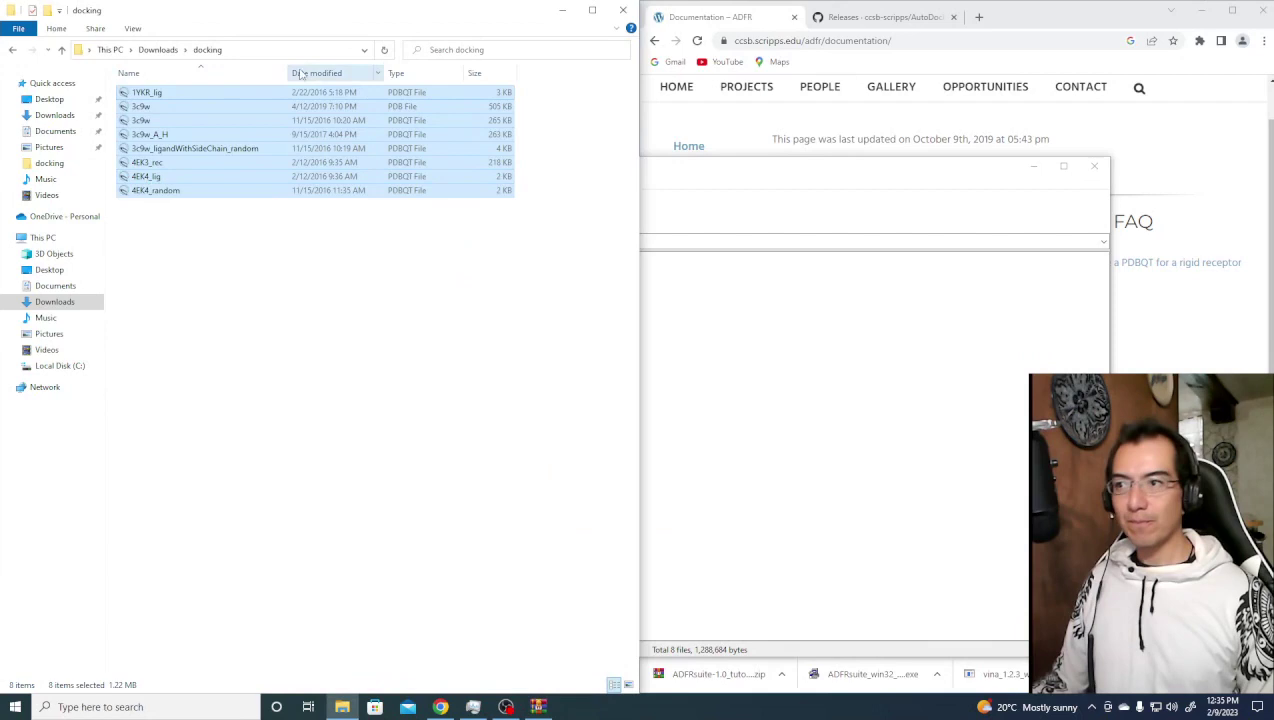
pyautogui.click(1094, 165)
pyautogui.click(13, 50)
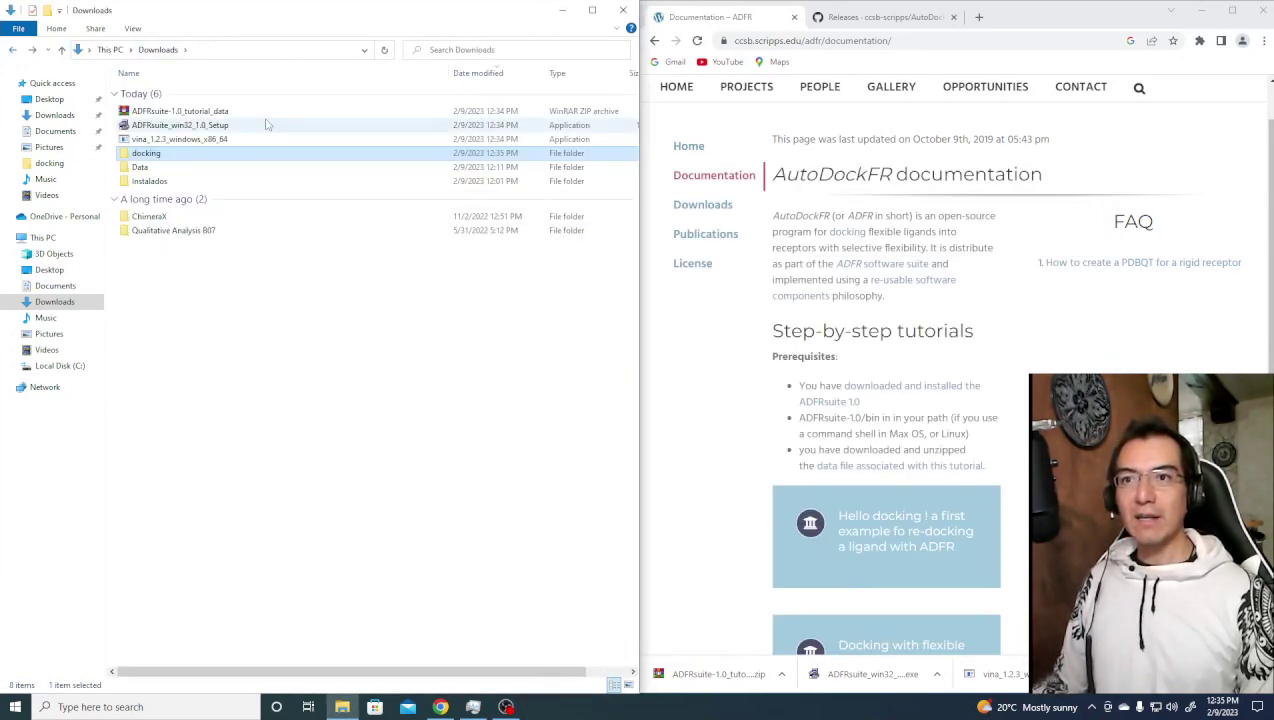
# Install ADFRsuite 1.0 as an academic install, with a desktop shortcut but no Quick Launch shortcut.
pyautogui.doubleClick(193, 127)
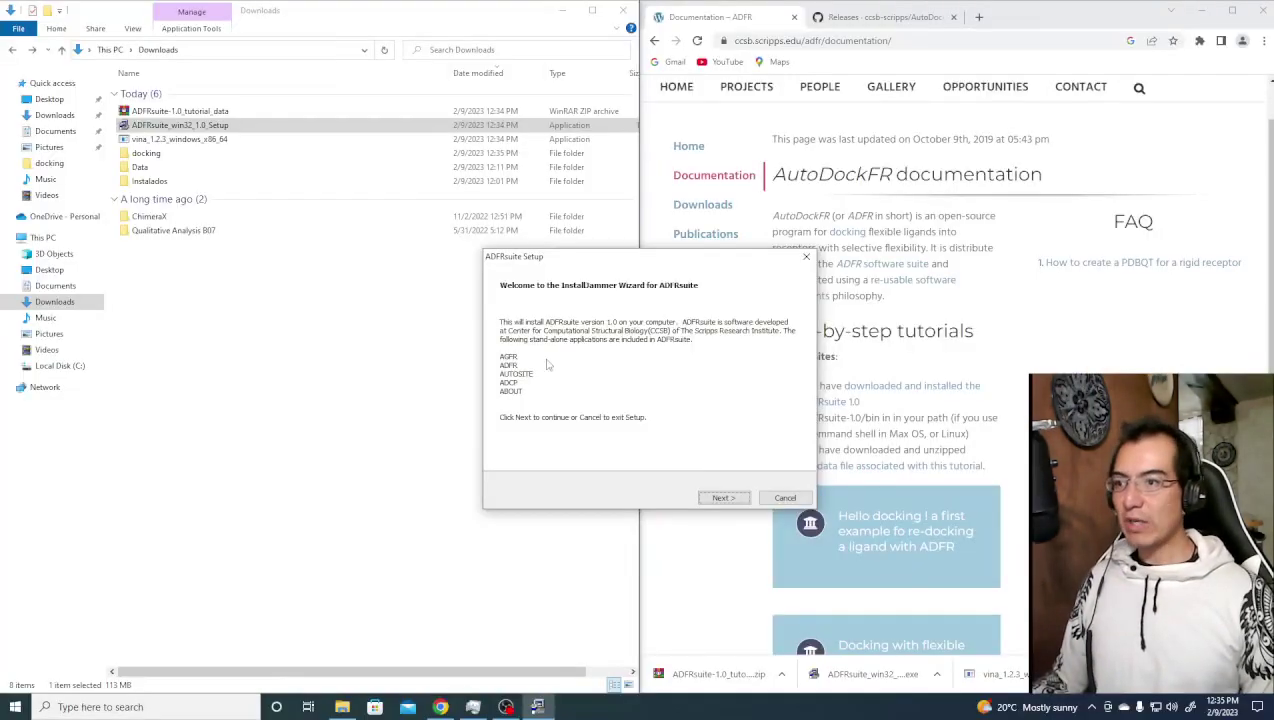
pyautogui.click(724, 498)
pyautogui.click(733, 499)
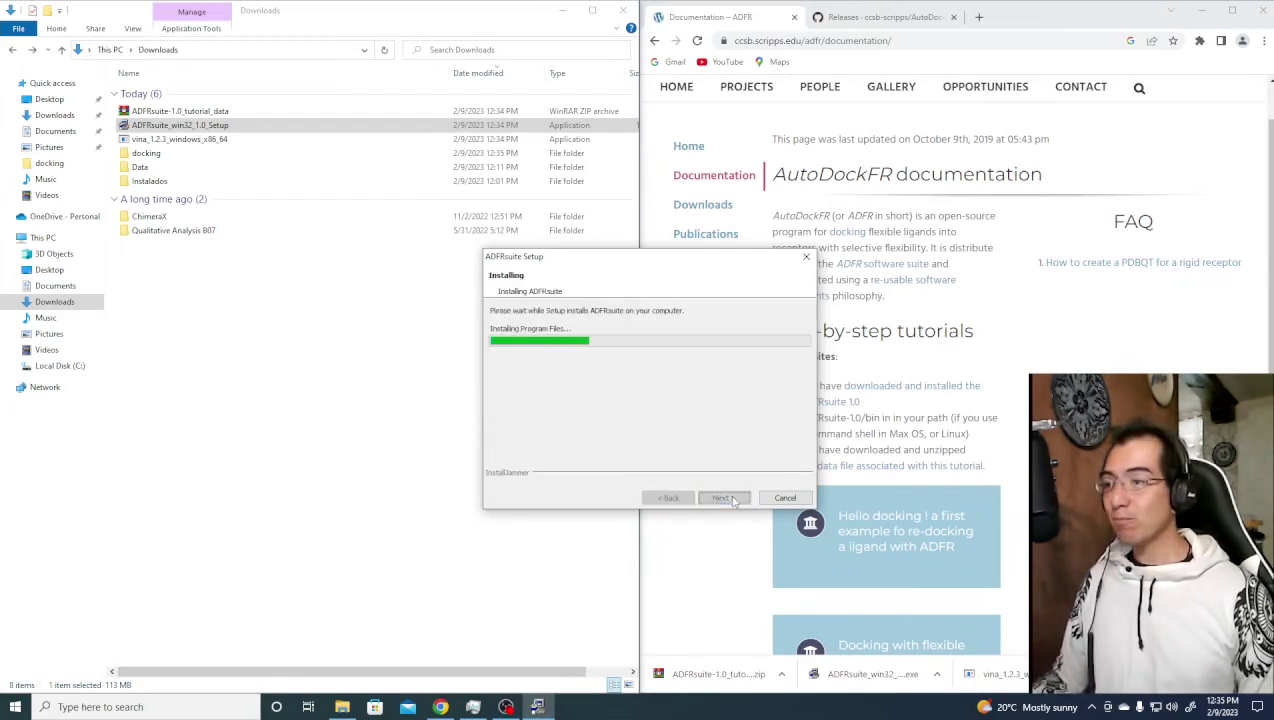
pyautogui.click(562, 10)
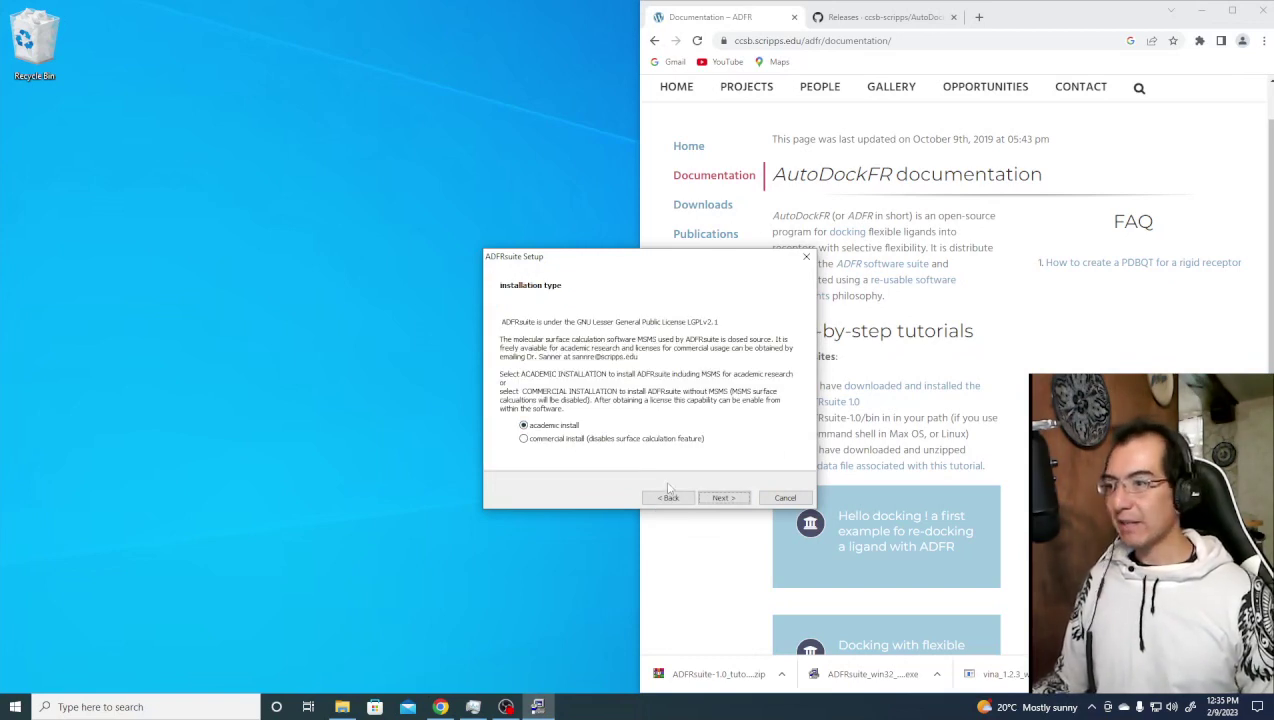
pyautogui.click(720, 498)
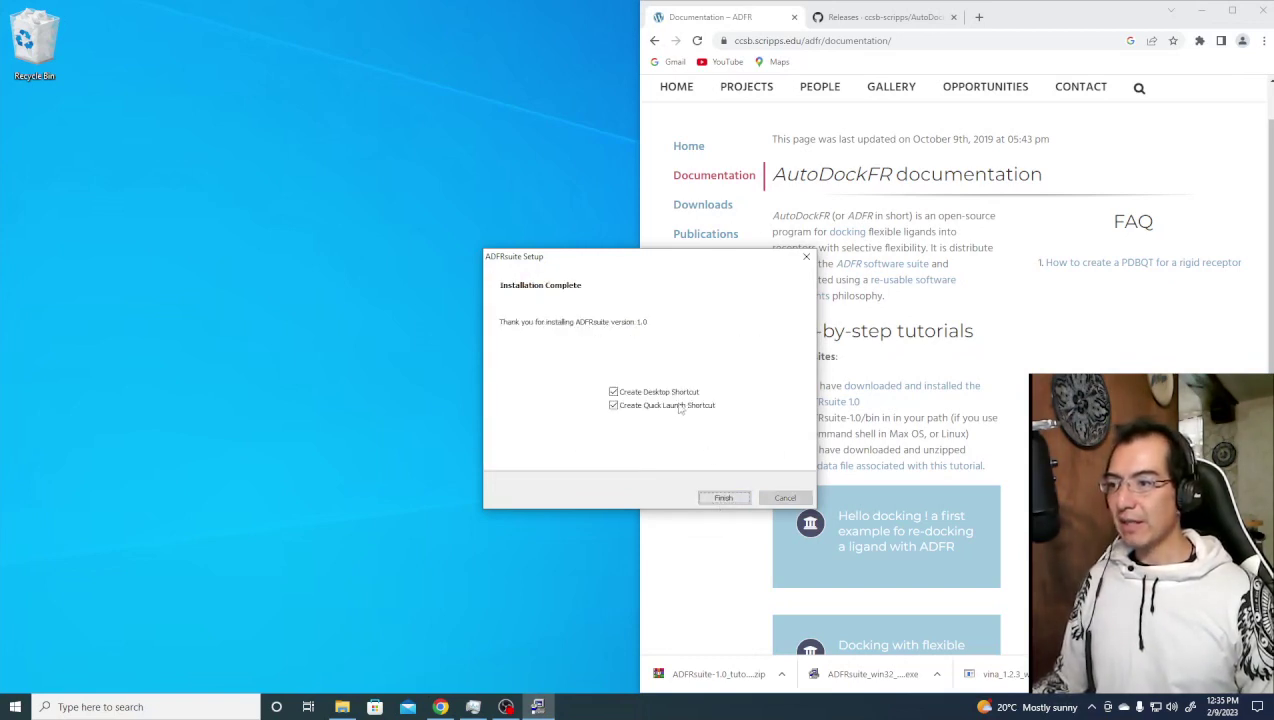
pyautogui.click(613, 405)
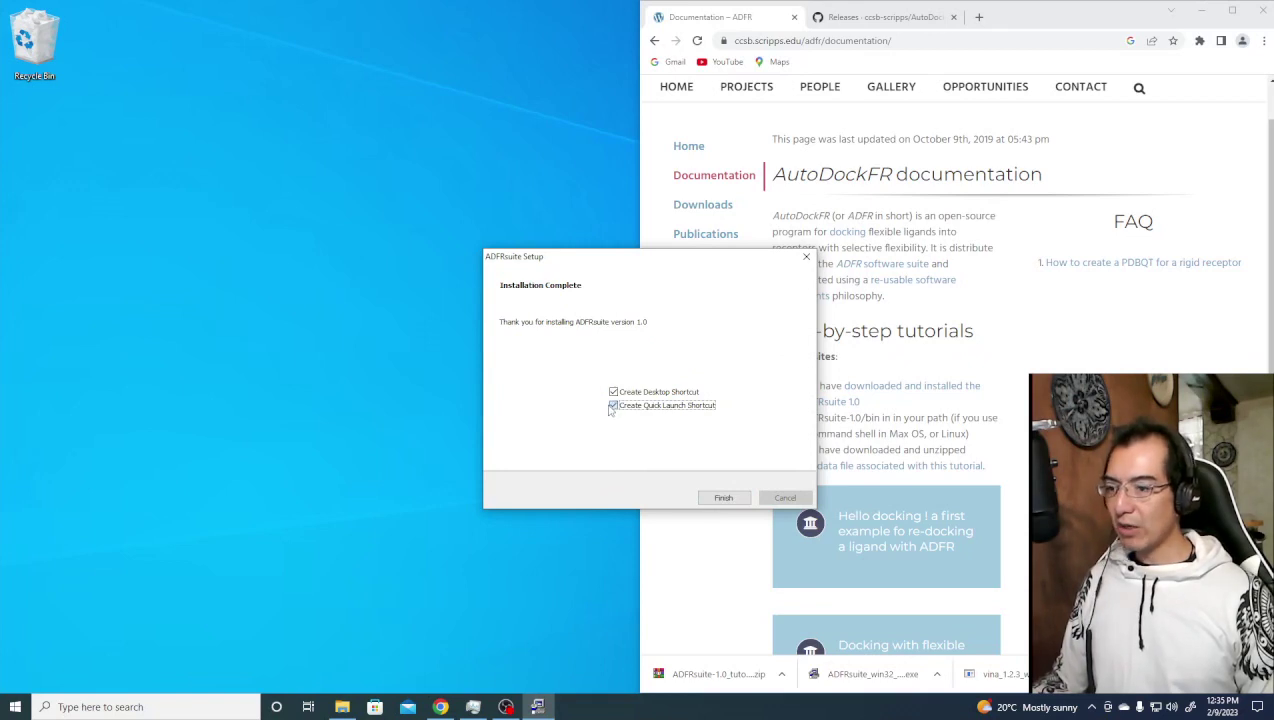
pyautogui.click(733, 499)
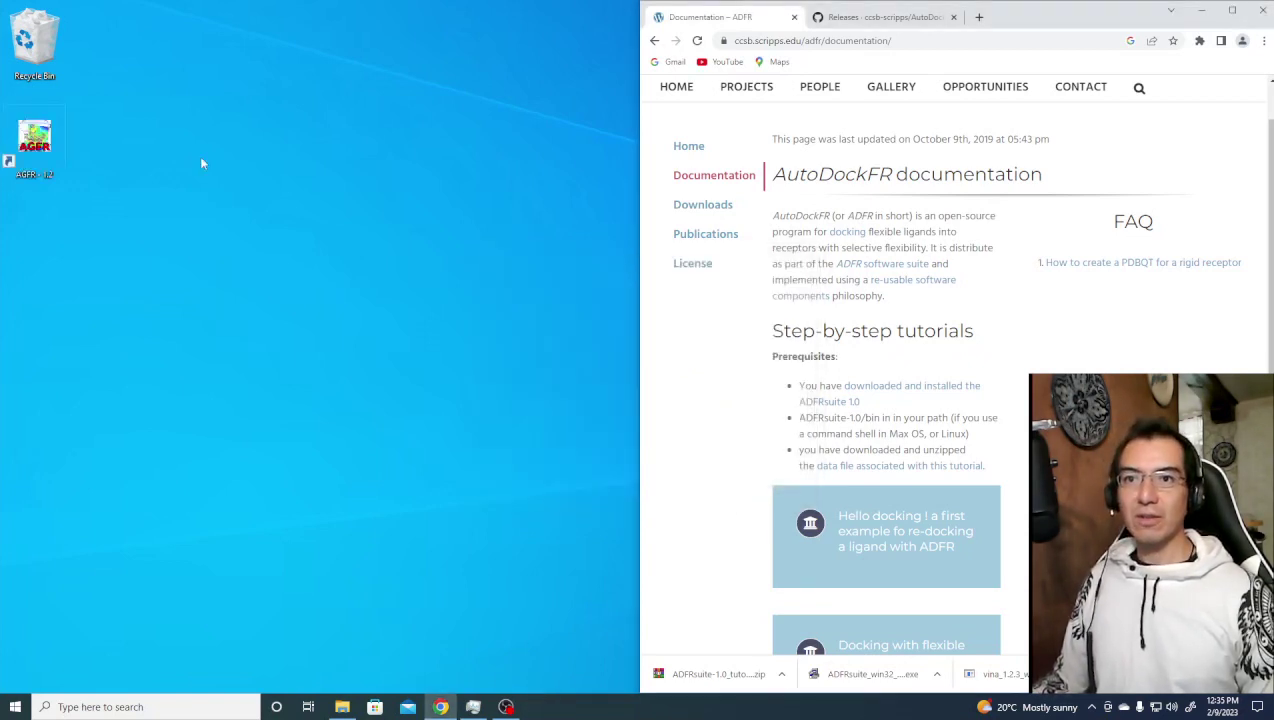
pyautogui.doubleClick(34, 140)
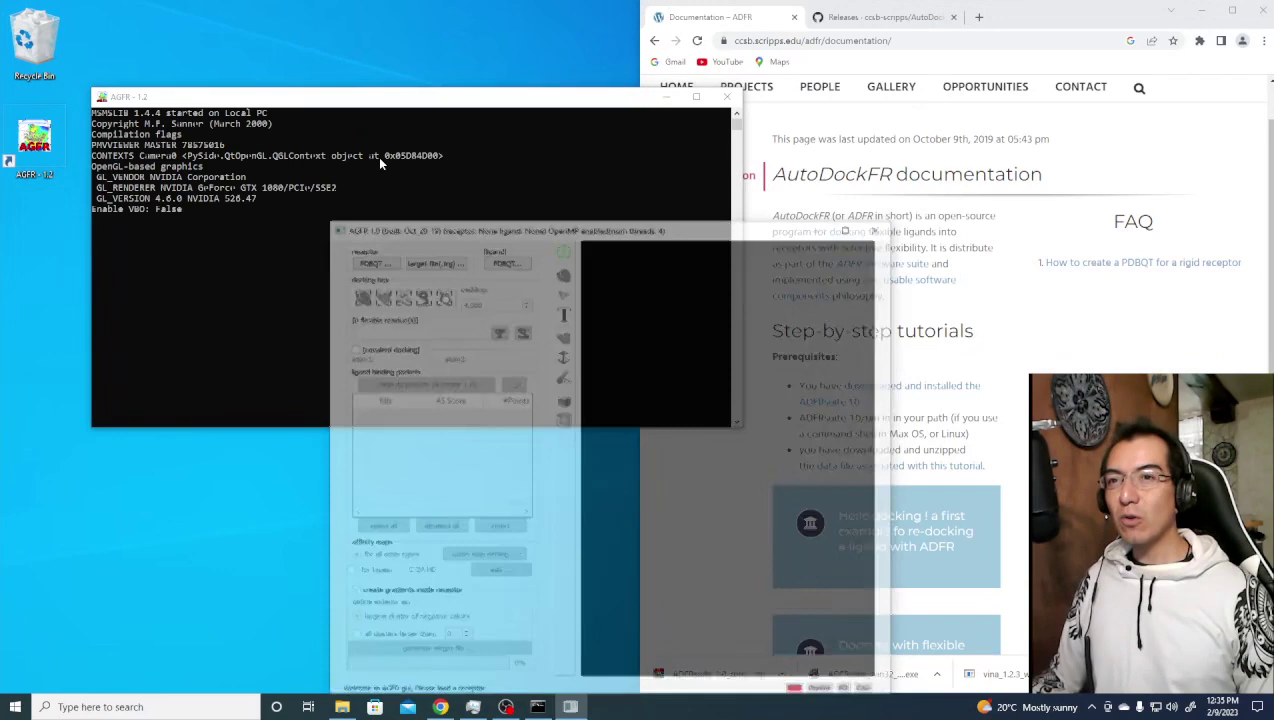
pyautogui.moveTo(690, 234); pyautogui.dragTo(629, 117)
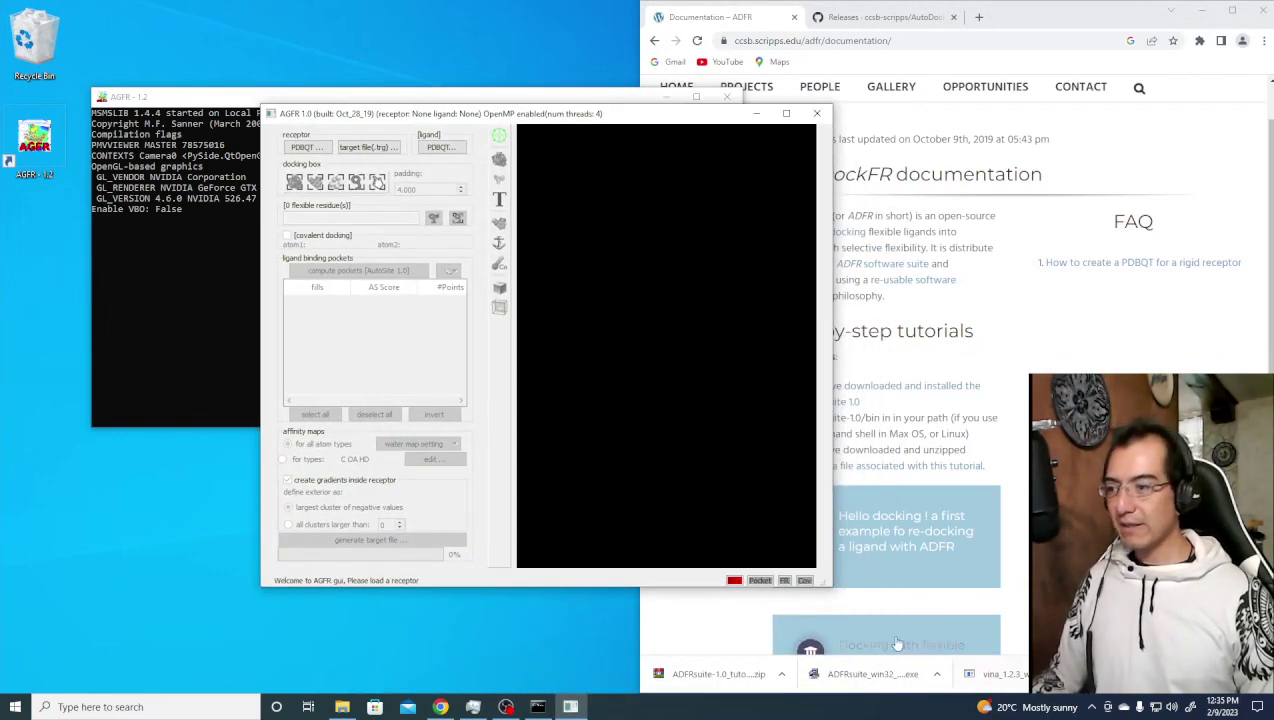
pyautogui.moveTo(831, 350); pyautogui.dragTo(884, 350)
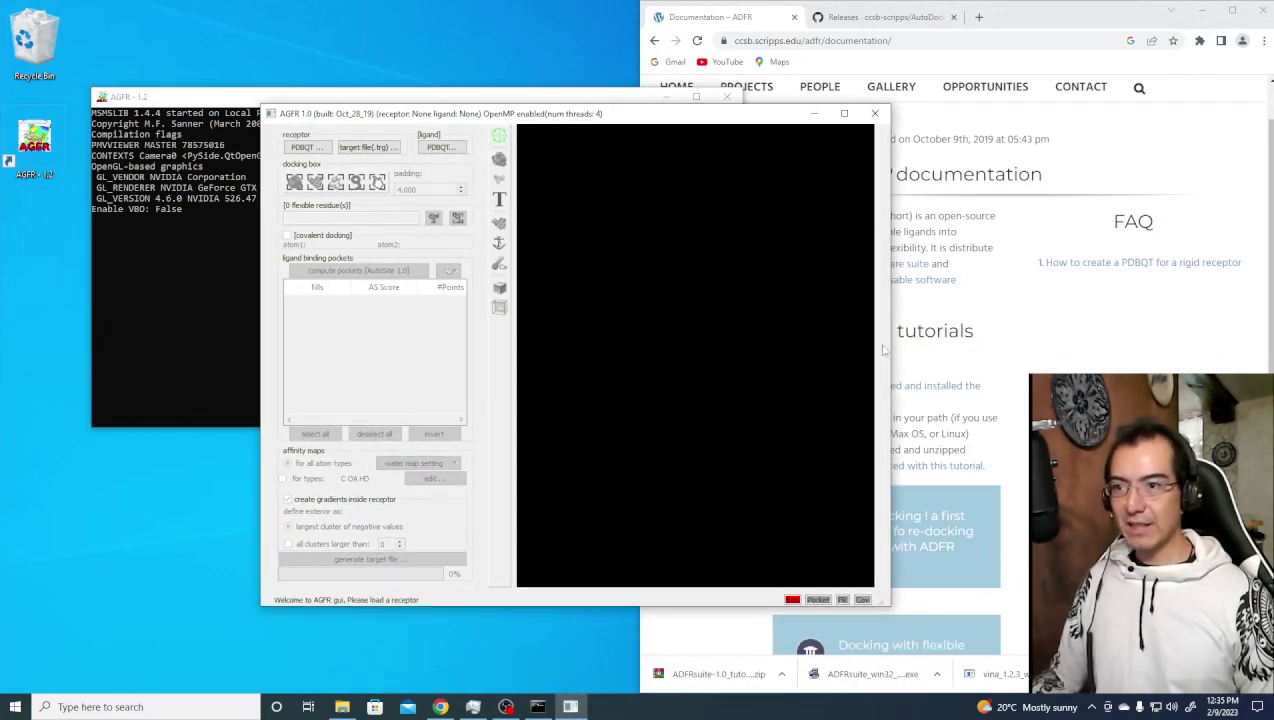
pyautogui.click(875, 113)
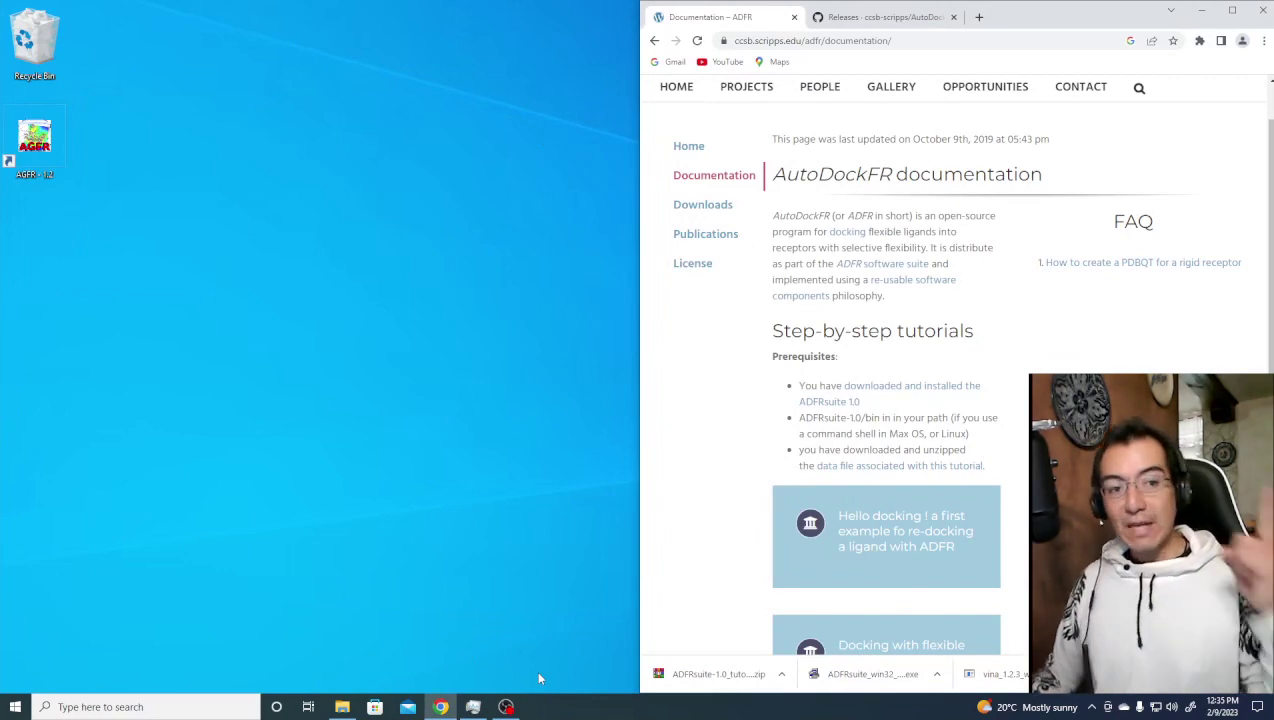
# With File Explorer on Downloads, start Windows PowerShell from the Start menu's Windows PowerShell folder.
pyautogui.click(342, 707)
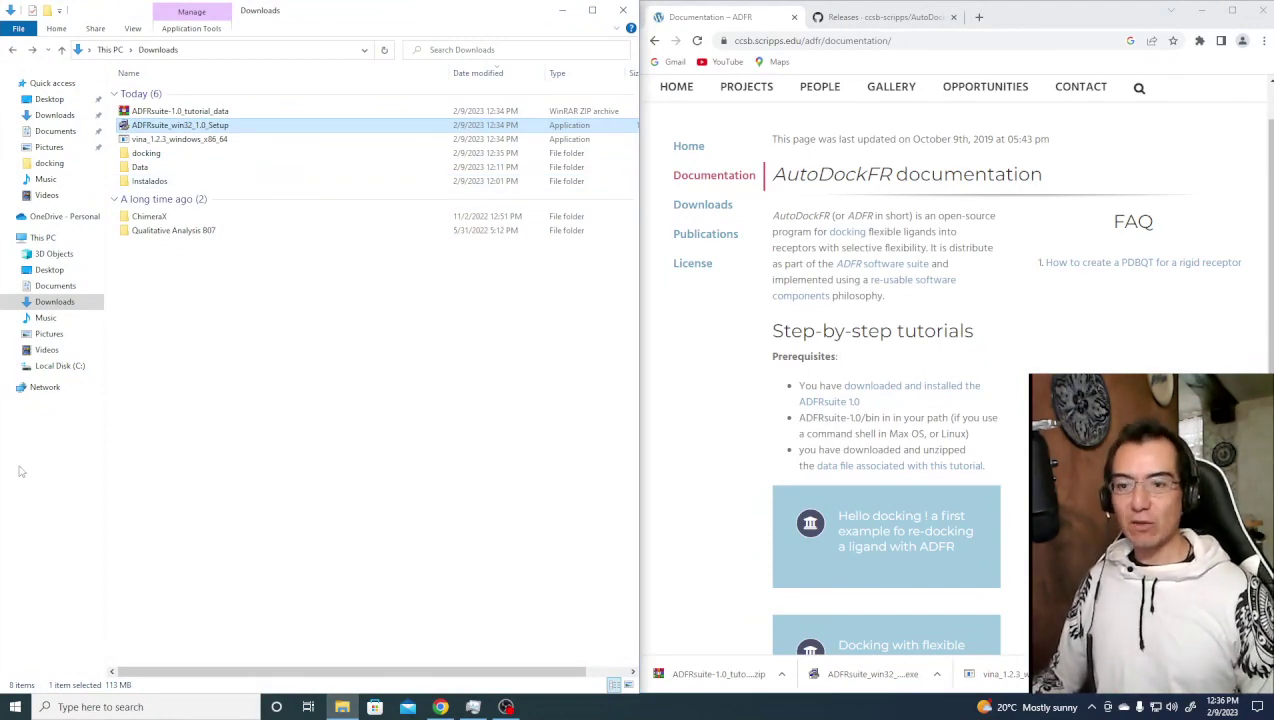
pyautogui.click(15, 706)
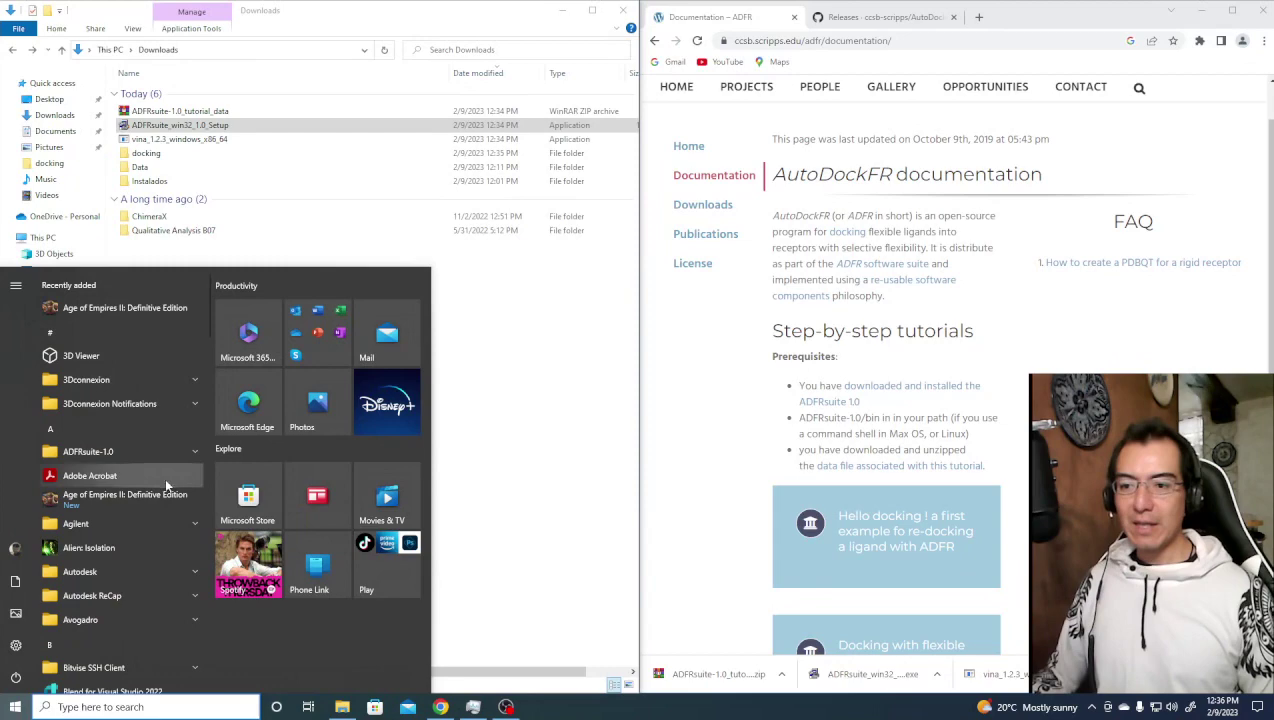
pyautogui.scroll(-5, 109, 383)
pyautogui.scroll(-15, 109, 383)
pyautogui.scroll(-1, 109, 380)
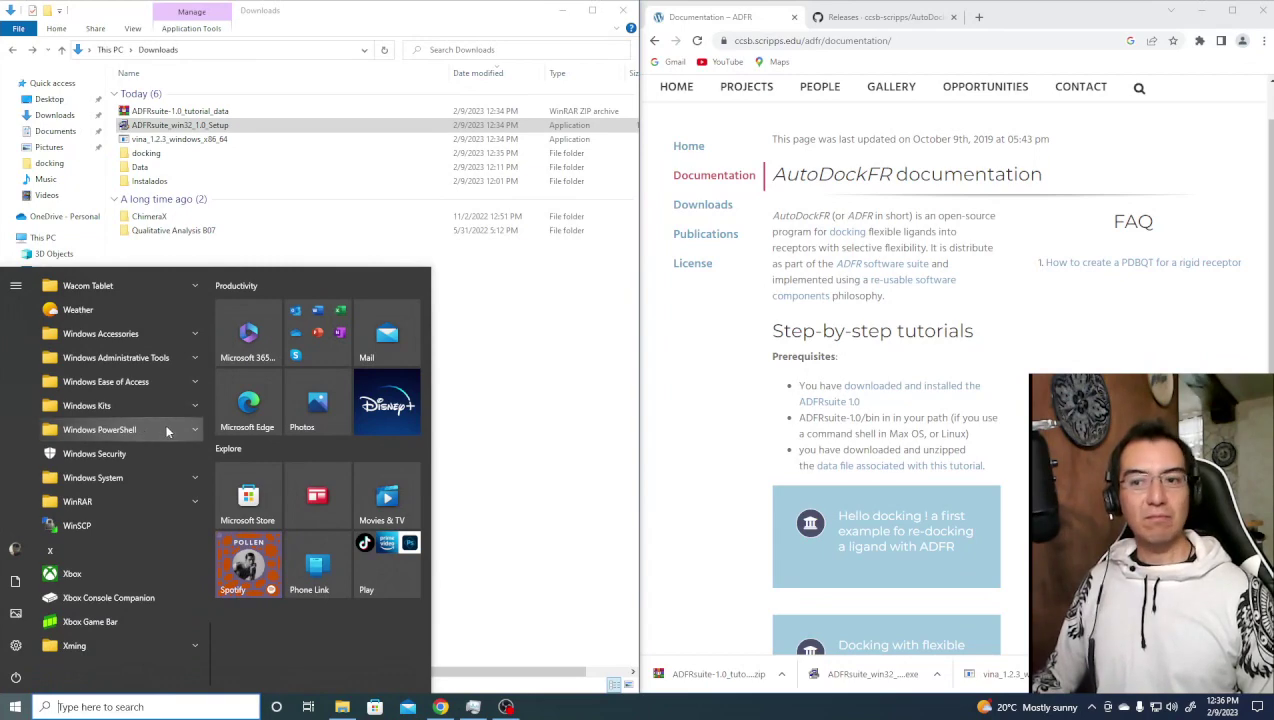
pyautogui.click(194, 433)
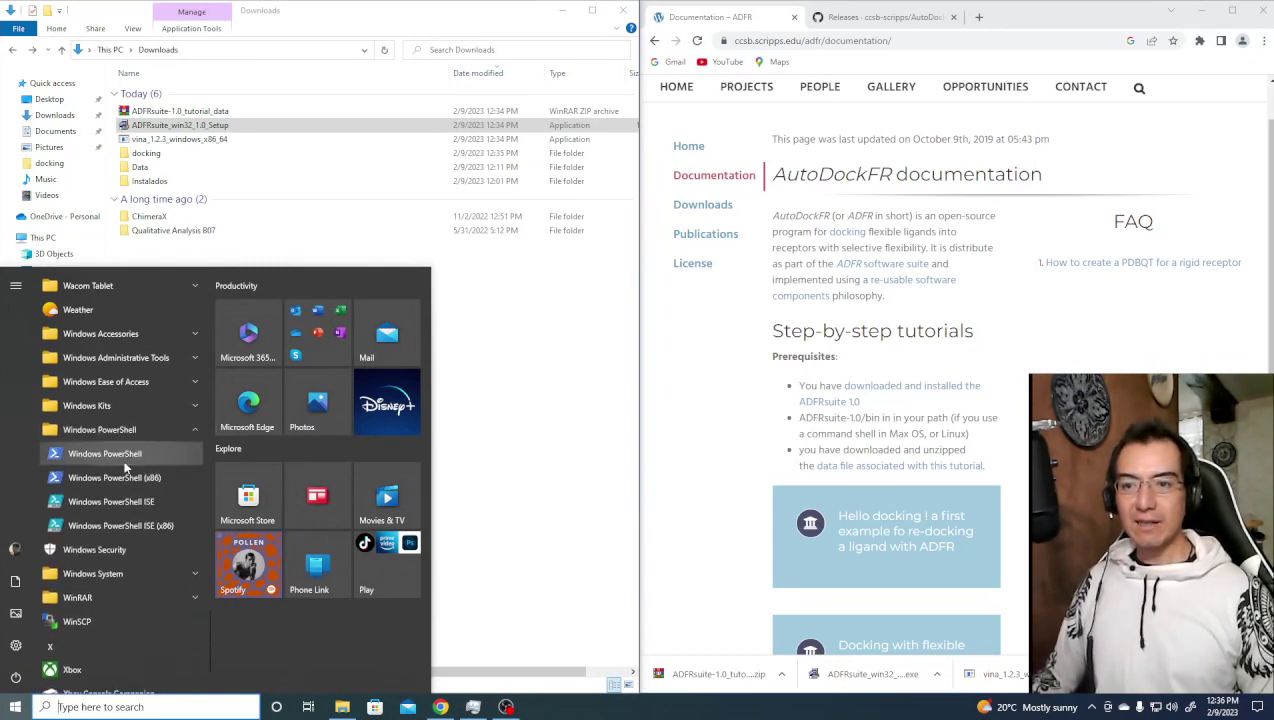
pyautogui.click(124, 458)
pyautogui.click(472, 277)
# List the home folder, cd into Downloads, and list its contents.
pyautogui.write('ls')
pyautogui.press('Return')
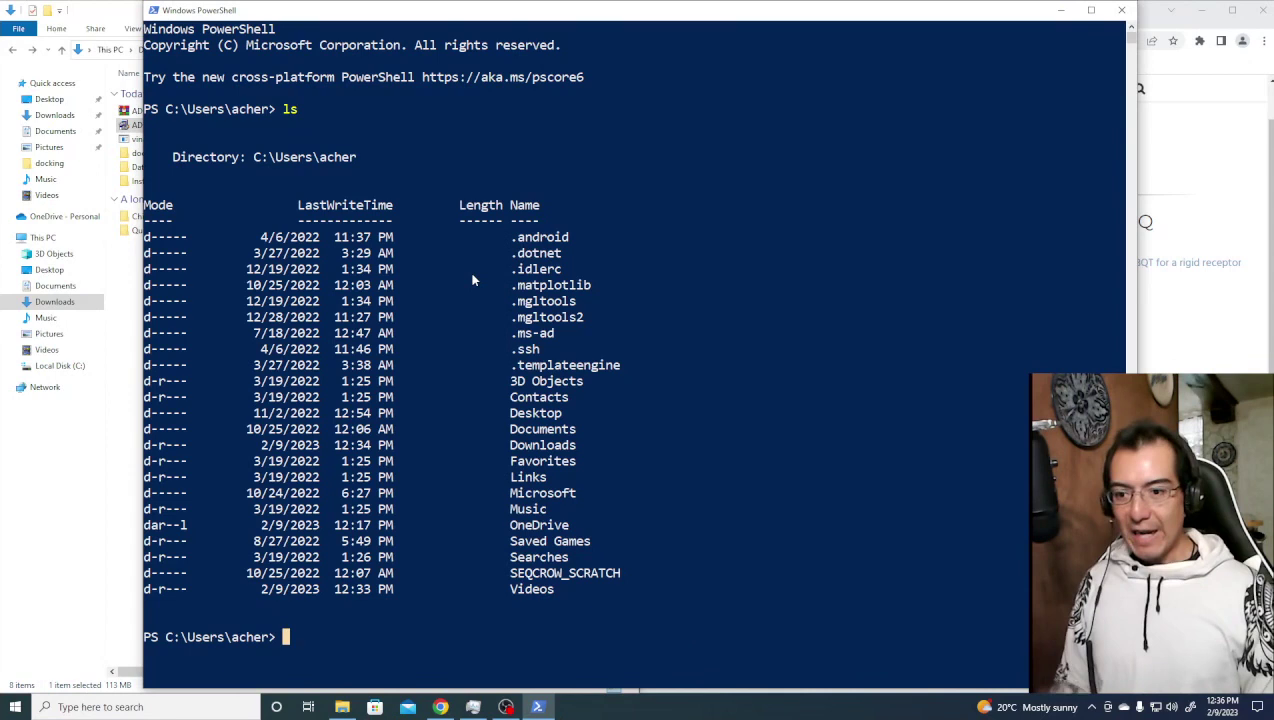
pyautogui.write('cd .\\Do')
pyautogui.write('w')
pyautogui.press('Tab')
pyautogui.press('Return')
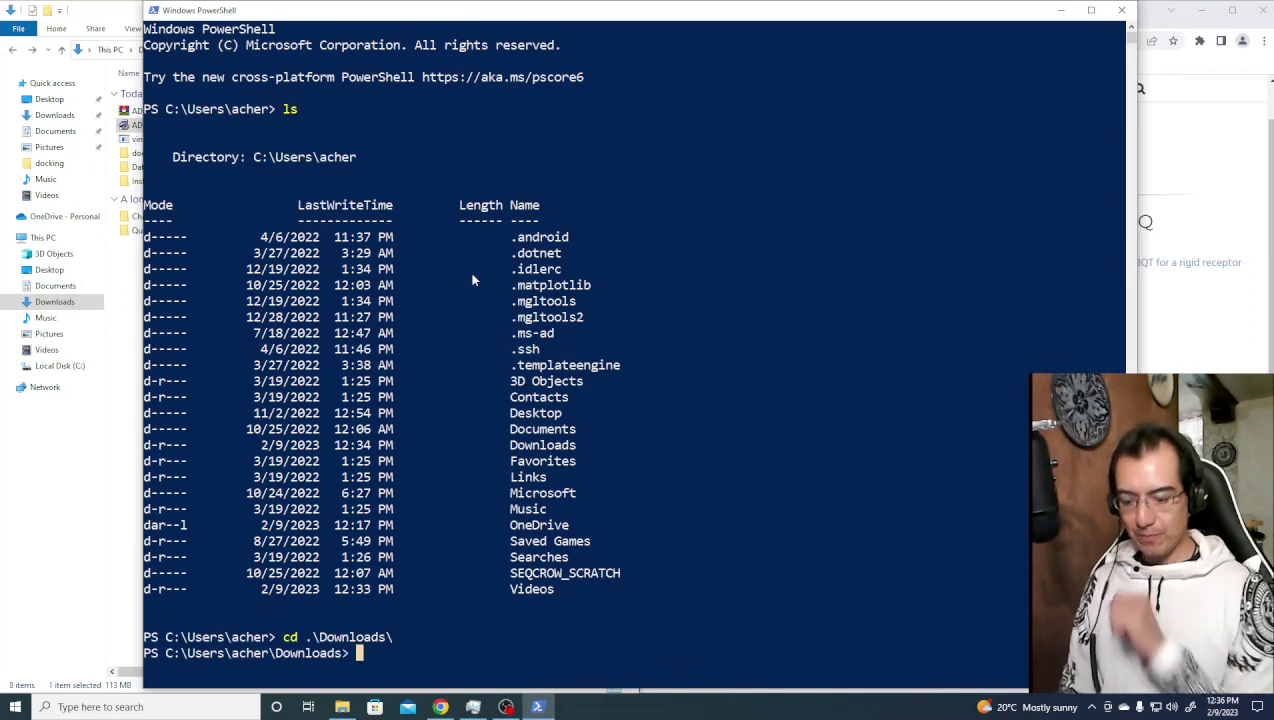
pyautogui.write('ls')
pyautogui.press('Return')
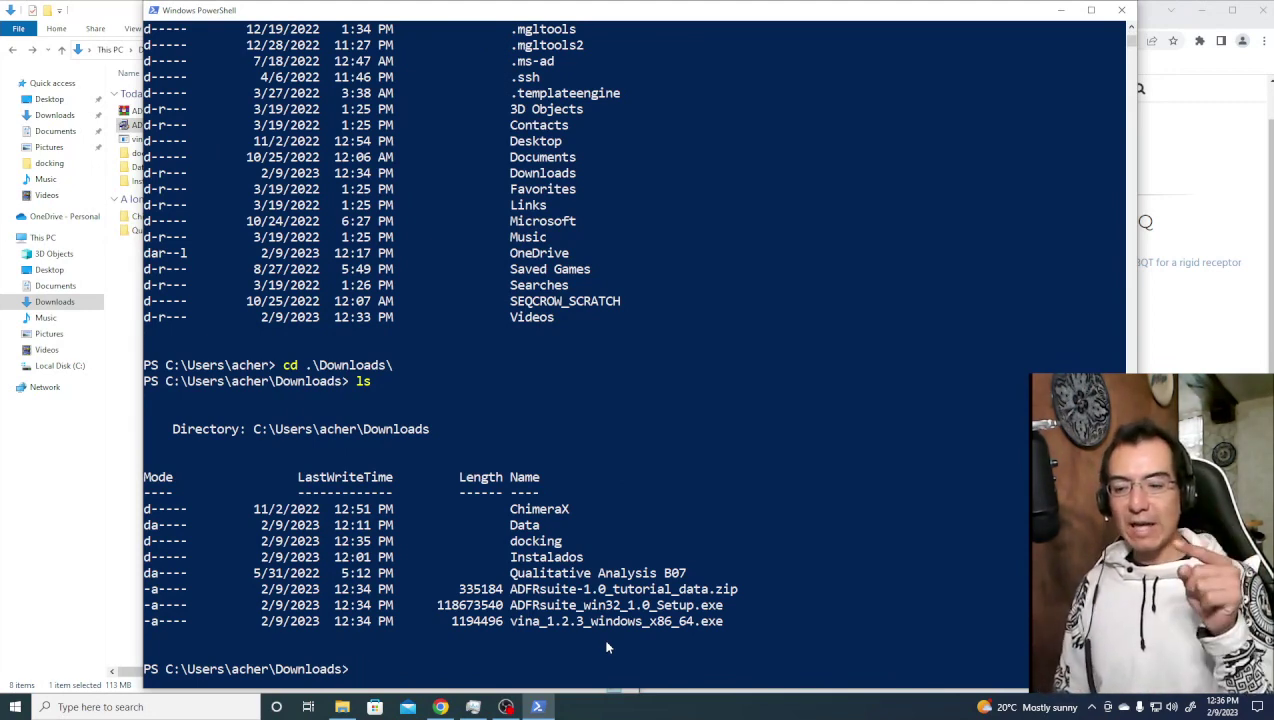
# Run .\vina_1.2.3_windows_x86_64.exe to test that Vina works.
pyautogui.write('./vina')
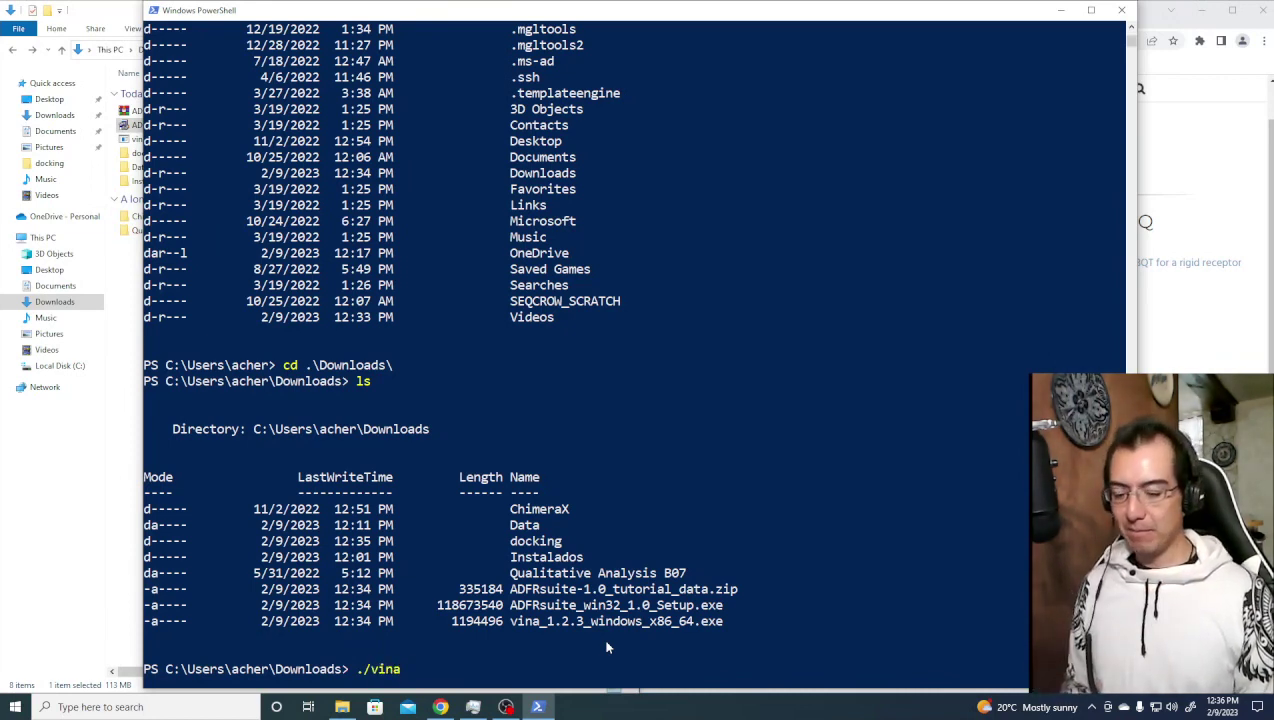
pyautogui.press('Tab')
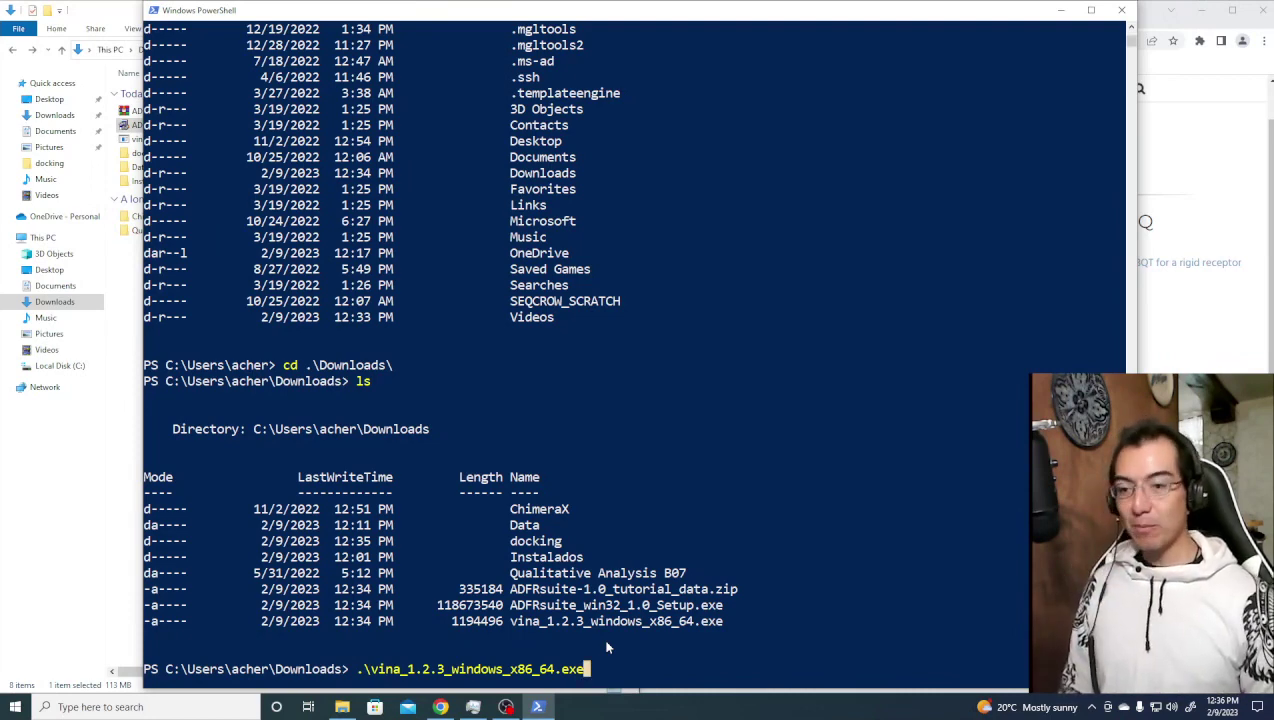
pyautogui.press('Return')
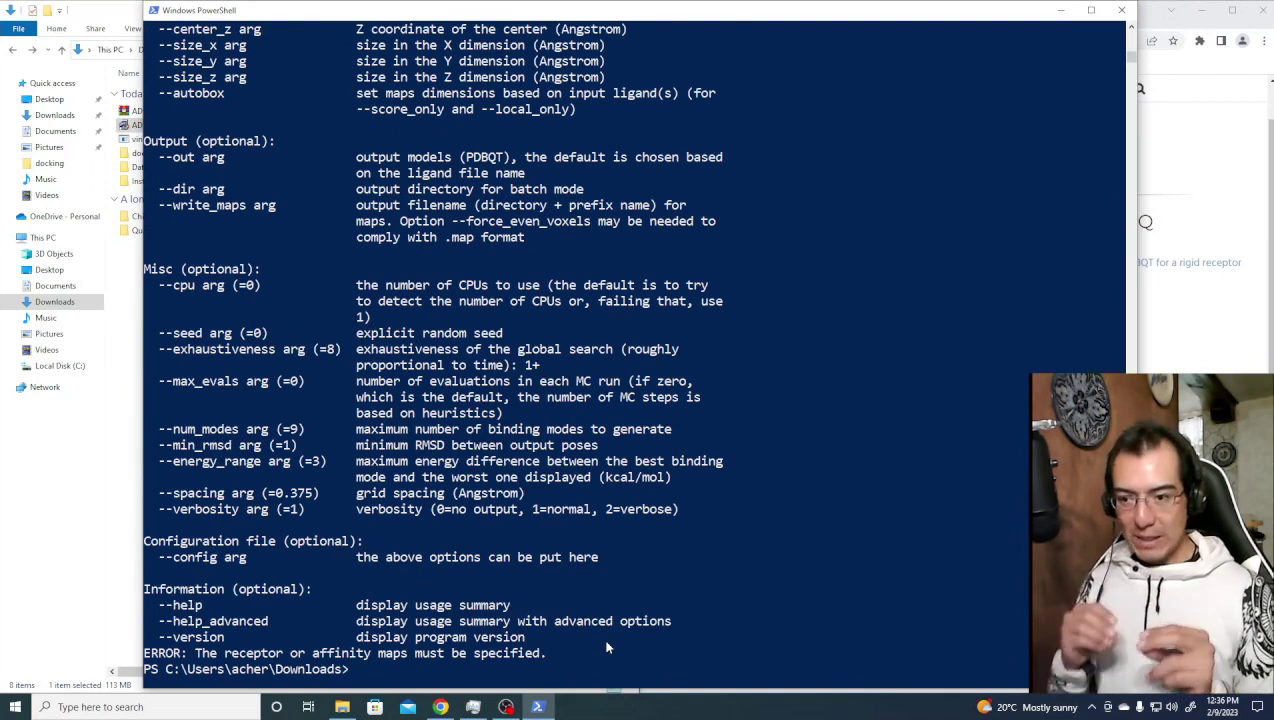
# Change into the docking folder and begin a ..\vina_1.2.3_windows_x86_64.exe command.
pyautogui.write('cd d')
pyautogui.press('Tab')
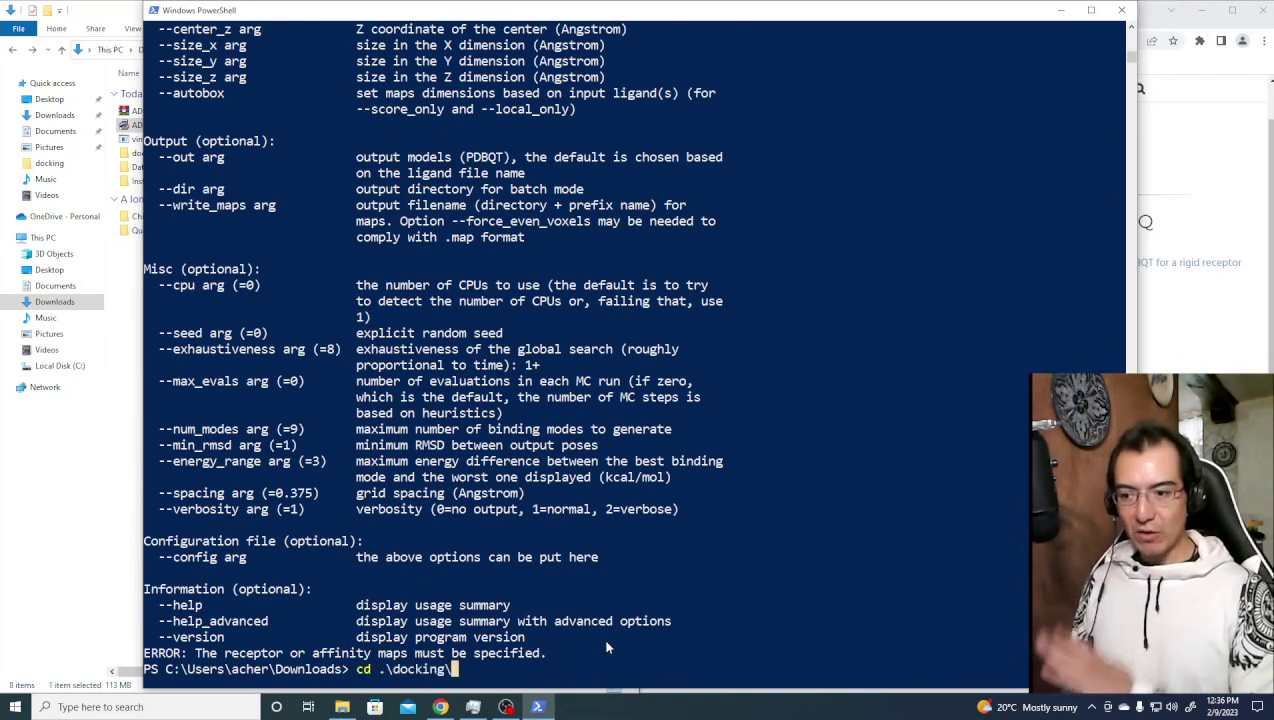
pyautogui.press('Return')
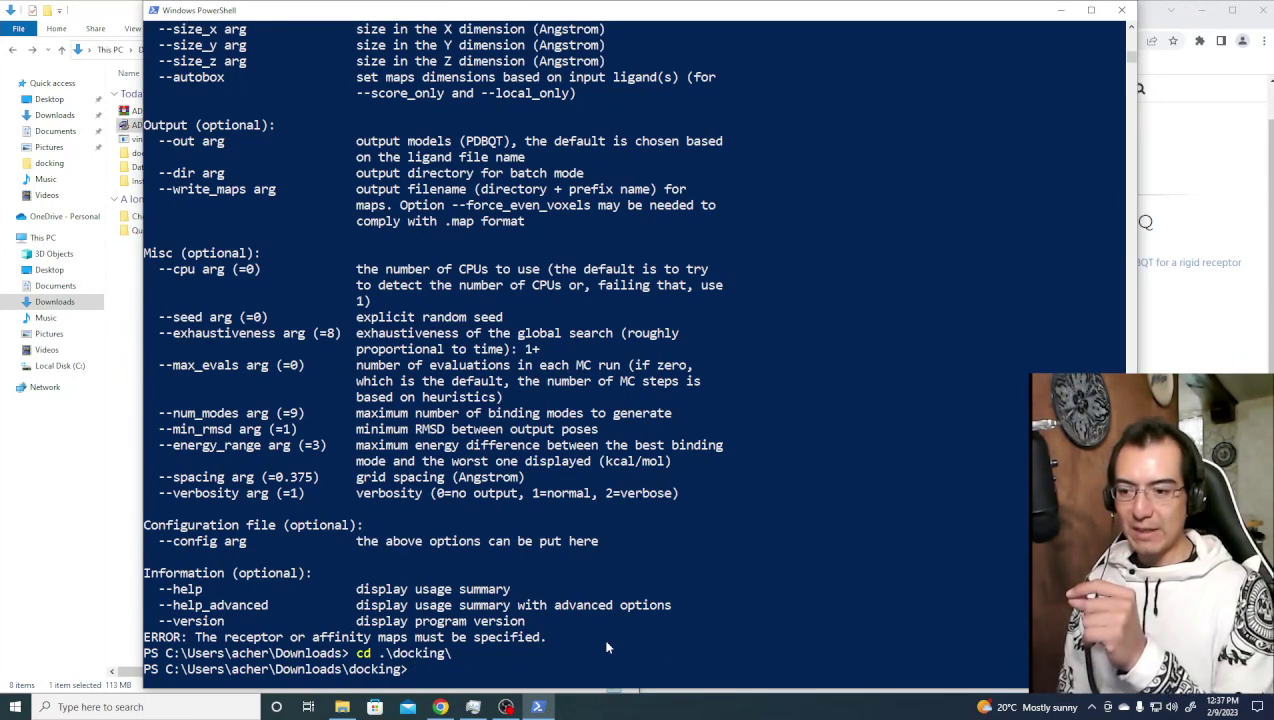
pyautogui.write('../vina')
pyautogui.press('Tab')
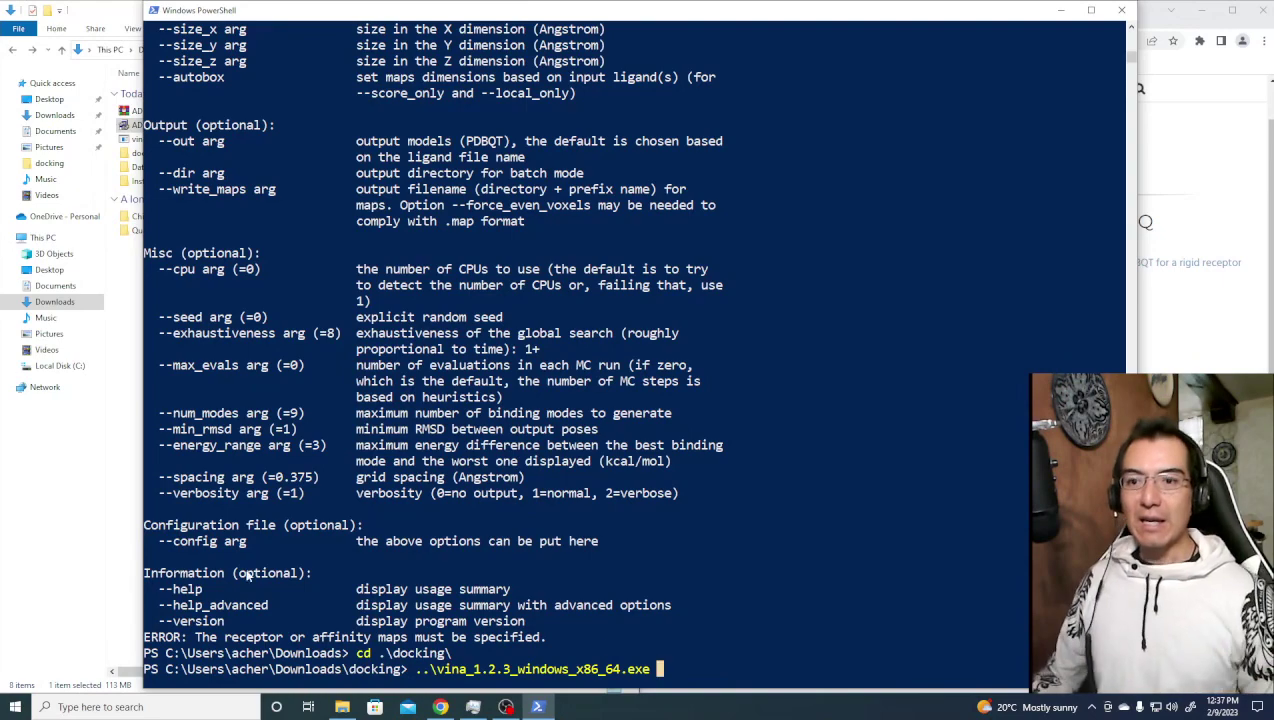
# Open the docking folder in File Explorer beside PowerShell to check receptor and ligand file names.
pyautogui.click(112, 525)
pyautogui.click(150, 154)
pyautogui.doubleClick(150, 154)
pyautogui.click(761, 34)
pyautogui.moveTo(765, 11); pyautogui.dragTo(892, 11)
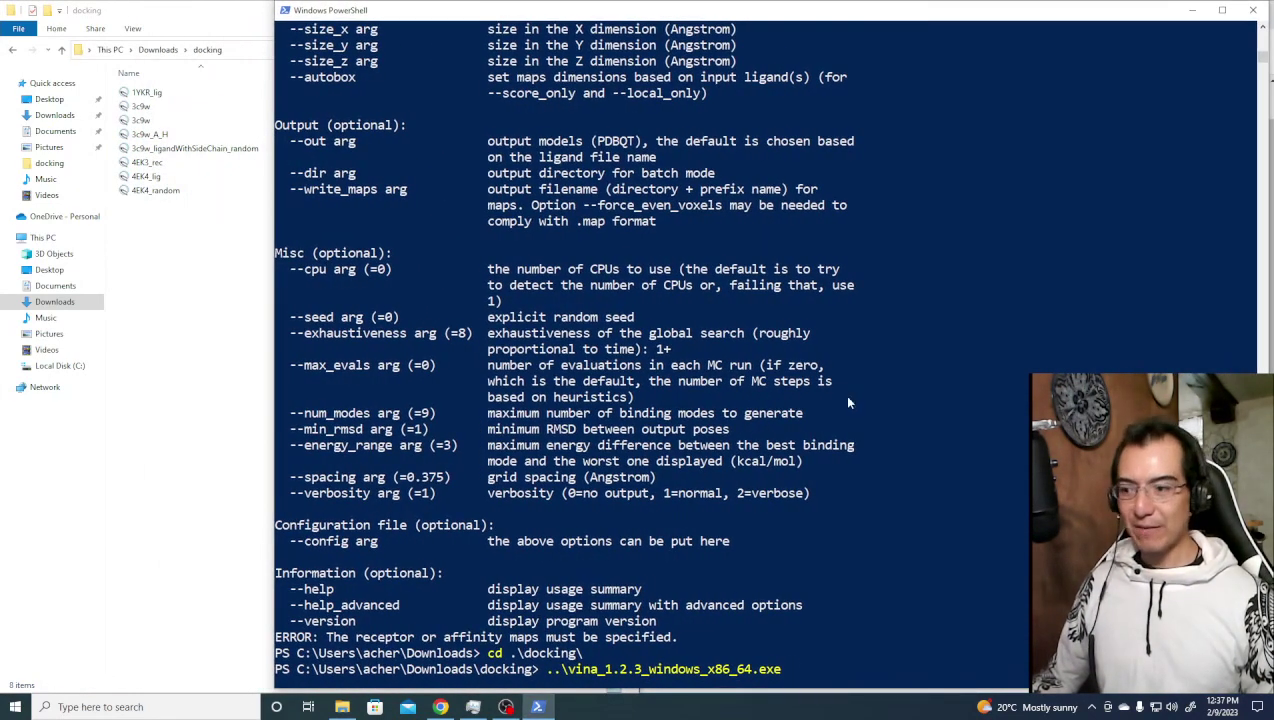
pyautogui.click(166, 165)
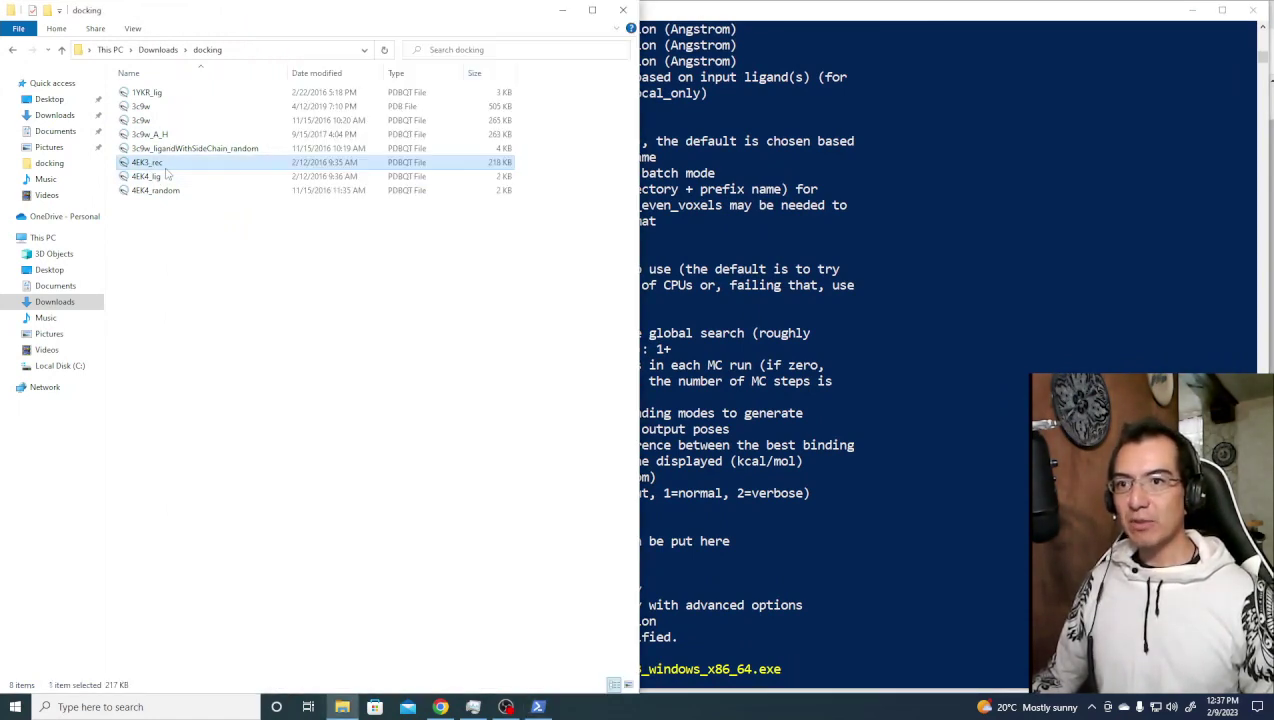
pyautogui.click(166, 176)
pyautogui.click(853, 253)
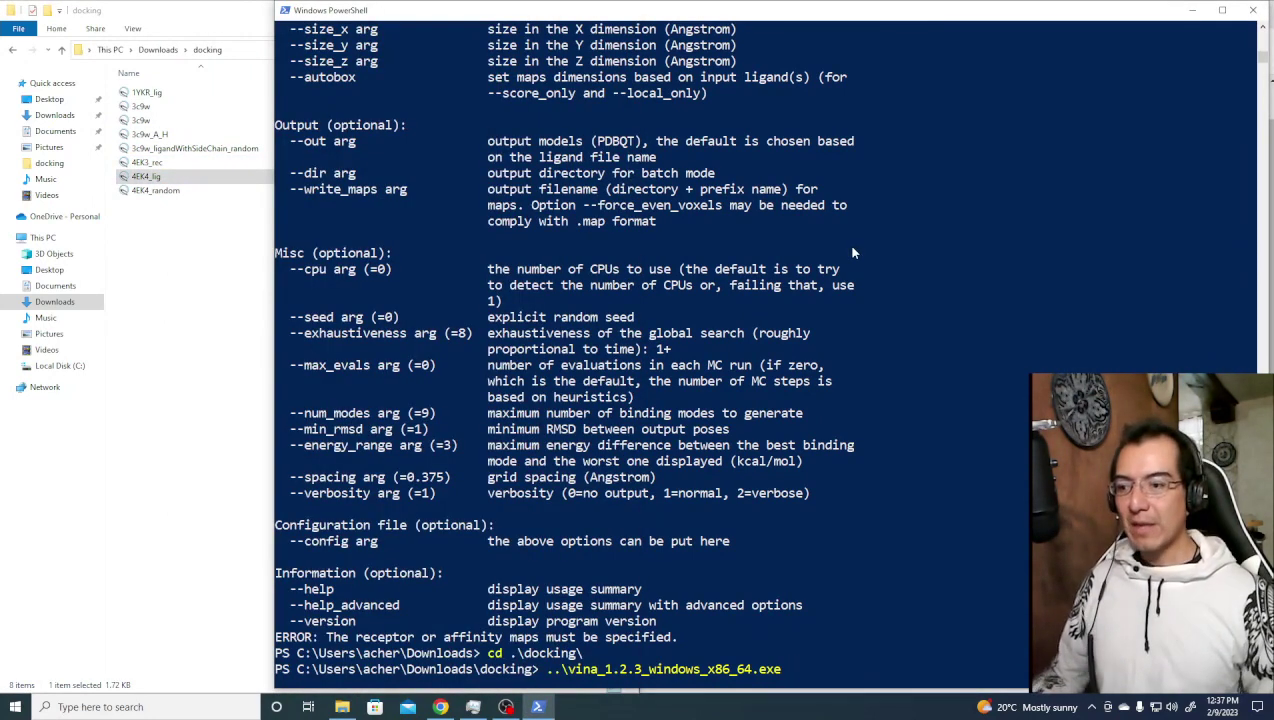
# Run the docking with --receptor 4EK3_rec.pdbqt and --ligand 4EK4_random.pdbqt.
pyautogui.write('--')
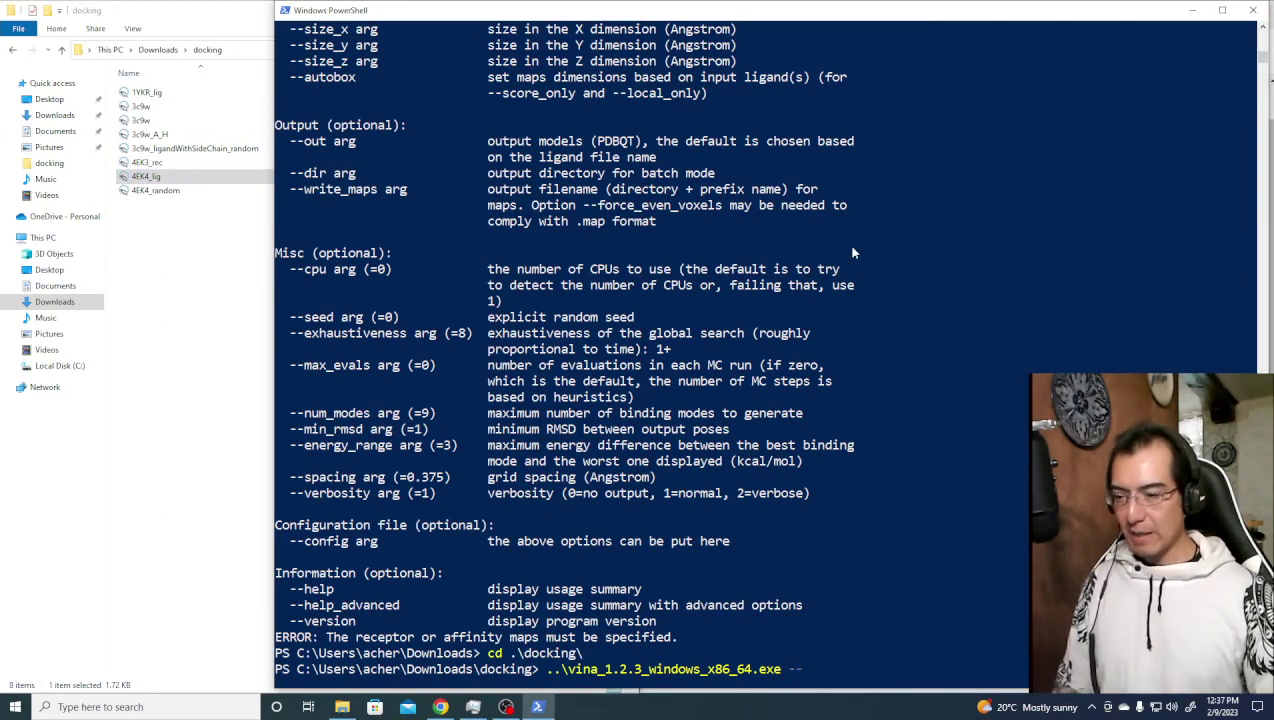
pyautogui.write('receptor 4')
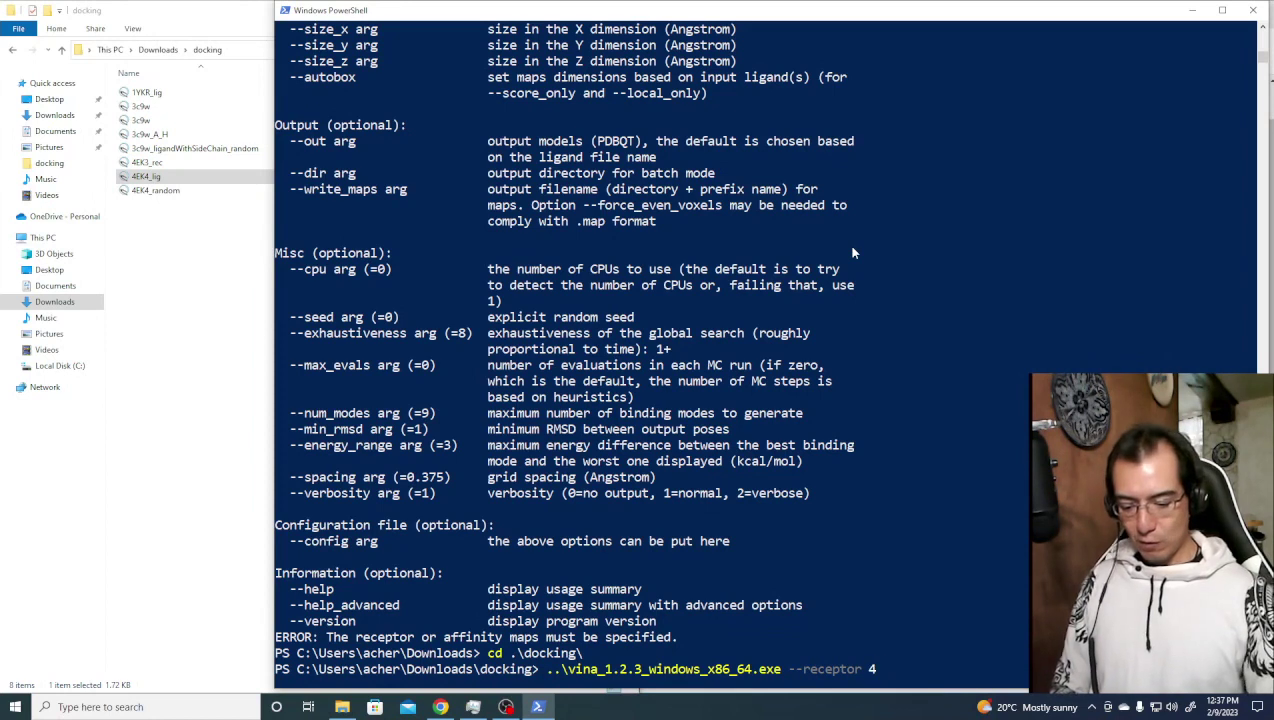
pyautogui.write('EK4')
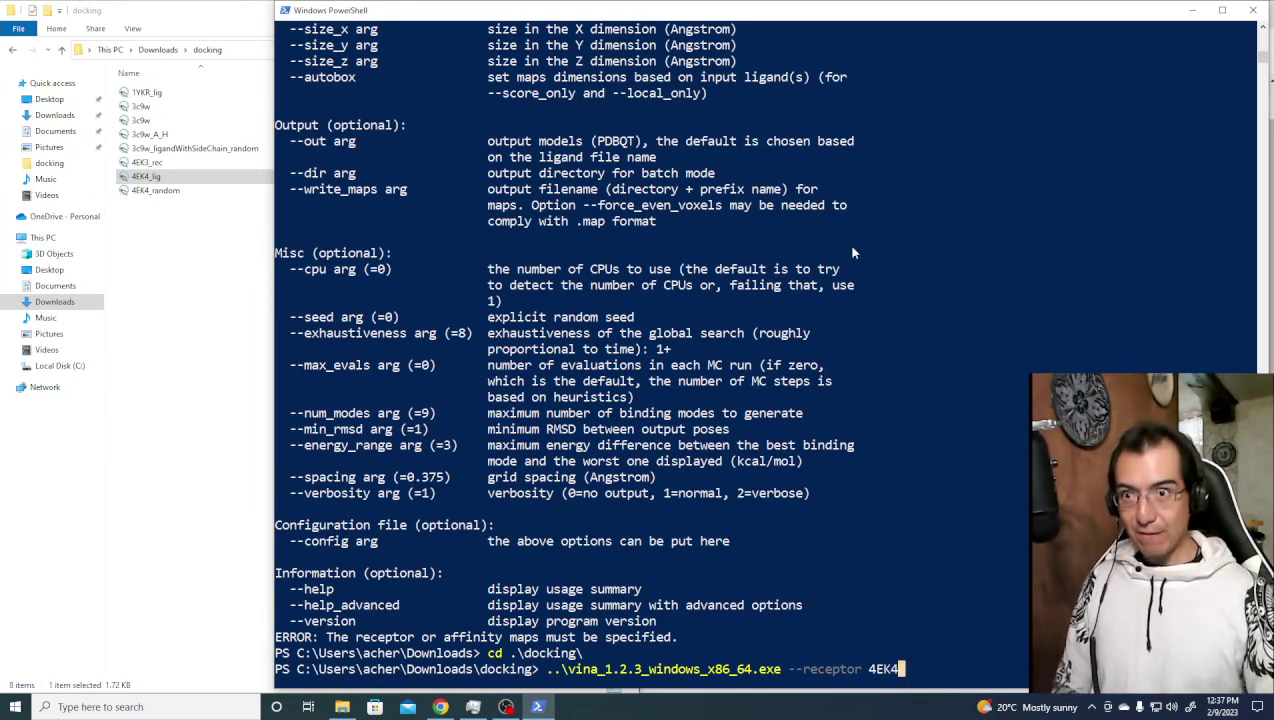
pyautogui.press('BackSpace')
pyautogui.write('3')
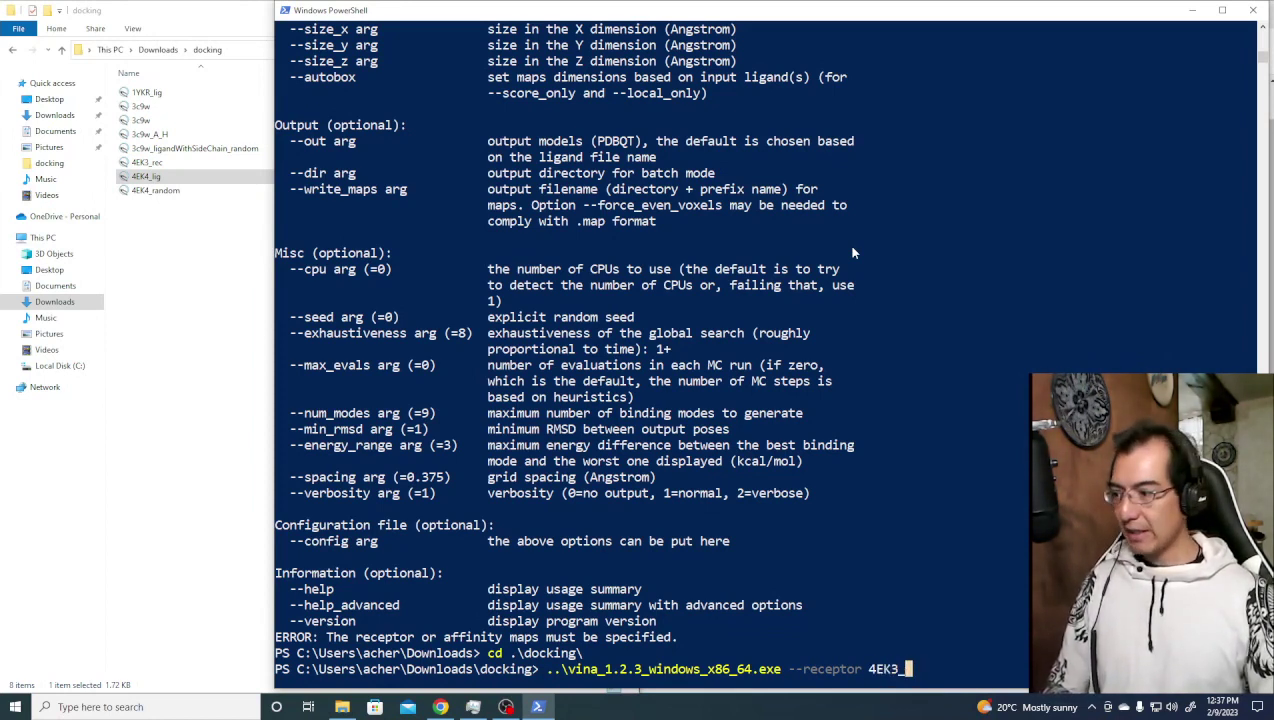
pyautogui.write('_rec')
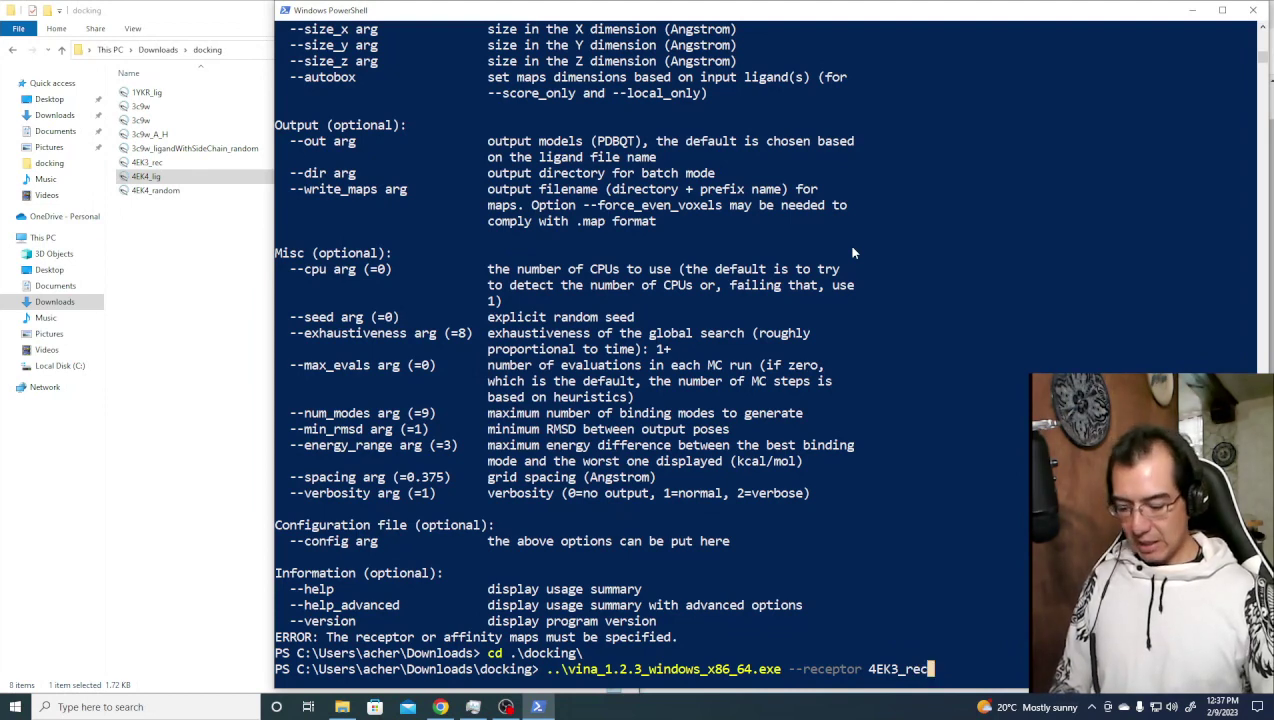
pyautogui.write('.pdbqt --ligan')
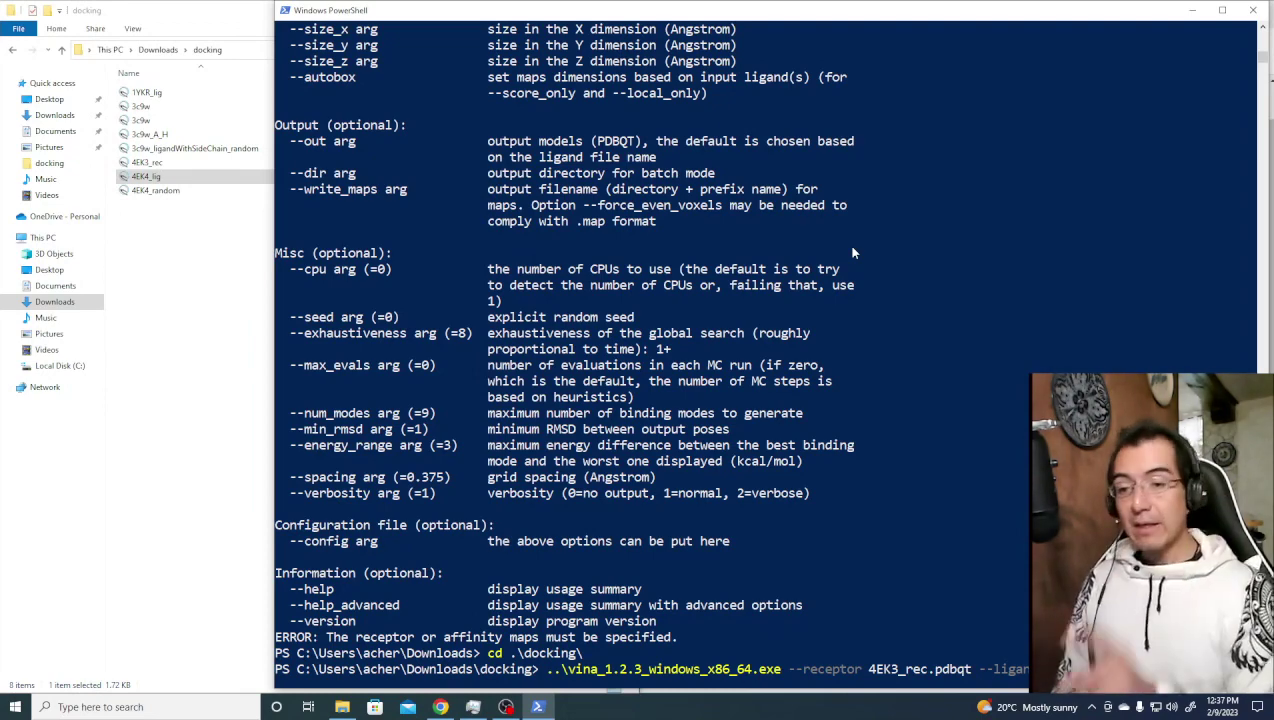
pyautogui.press('Return')
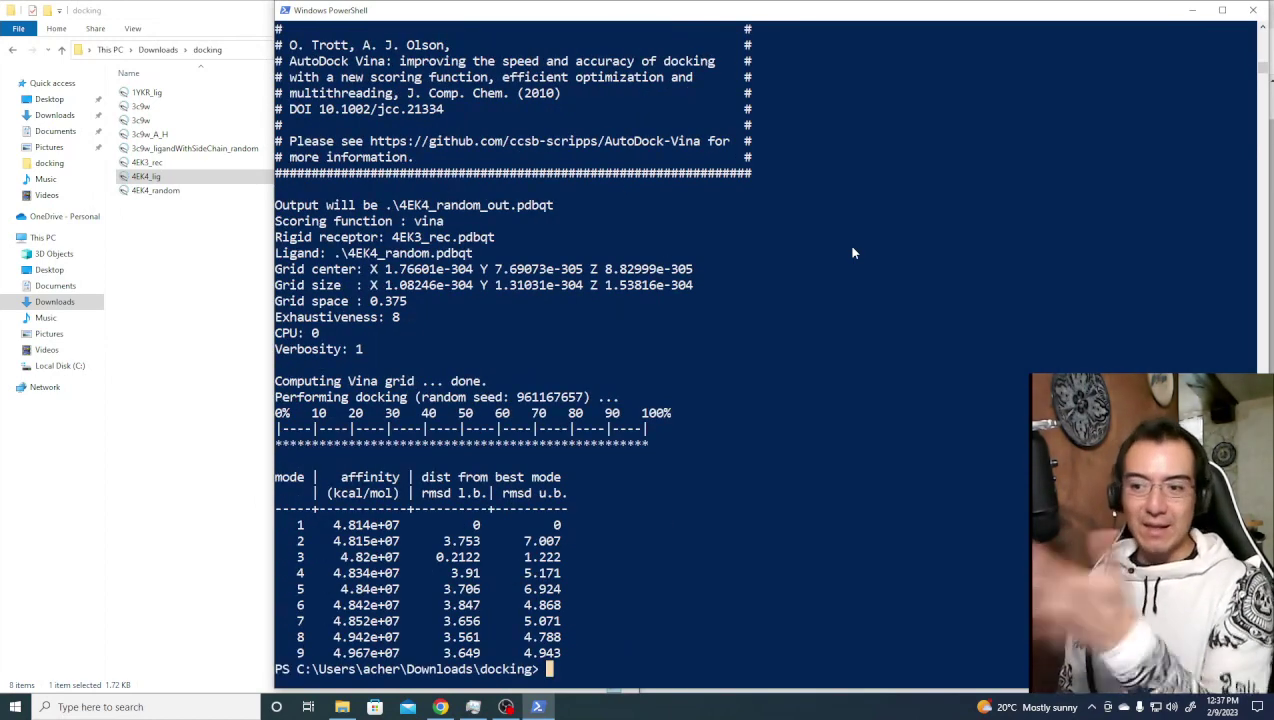
# List the docking folder to confirm 4EK4_random_out.pdbqt, then run agfr.bat and recall it.
pyautogui.write('ls')
pyautogui.press('Return')
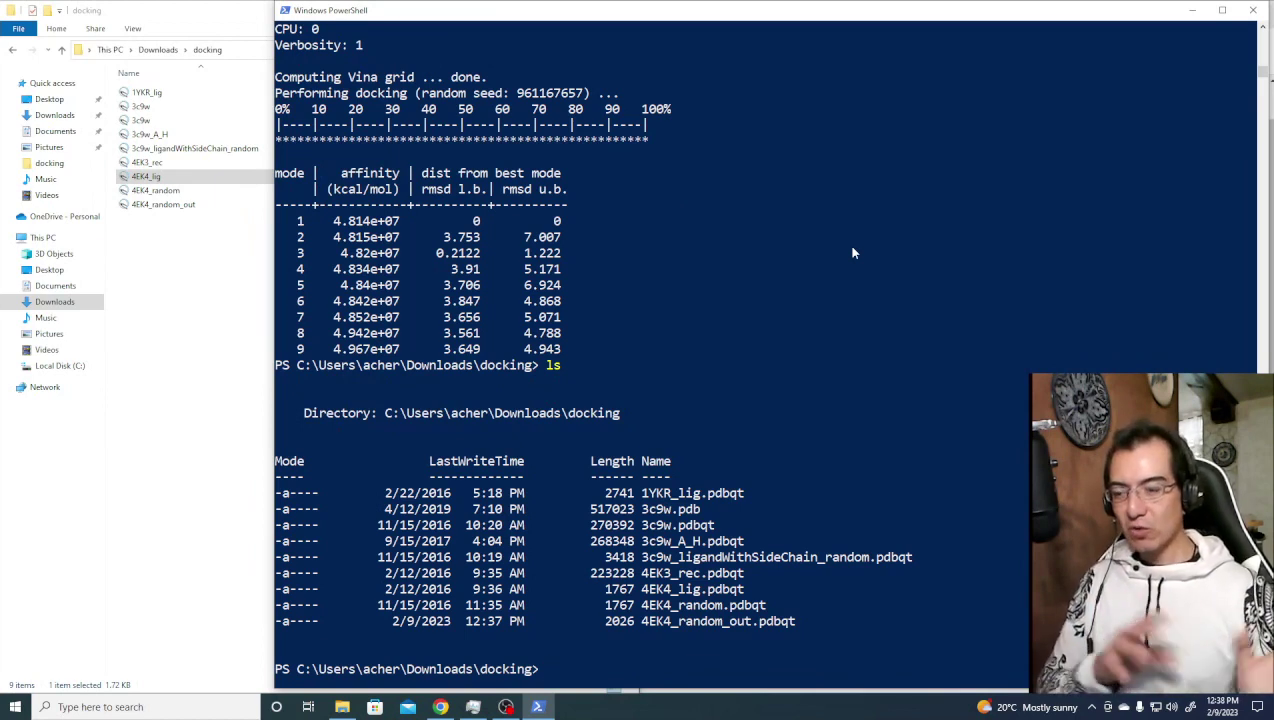
pyautogui.write('agfr.bat')
pyautogui.press('Return')
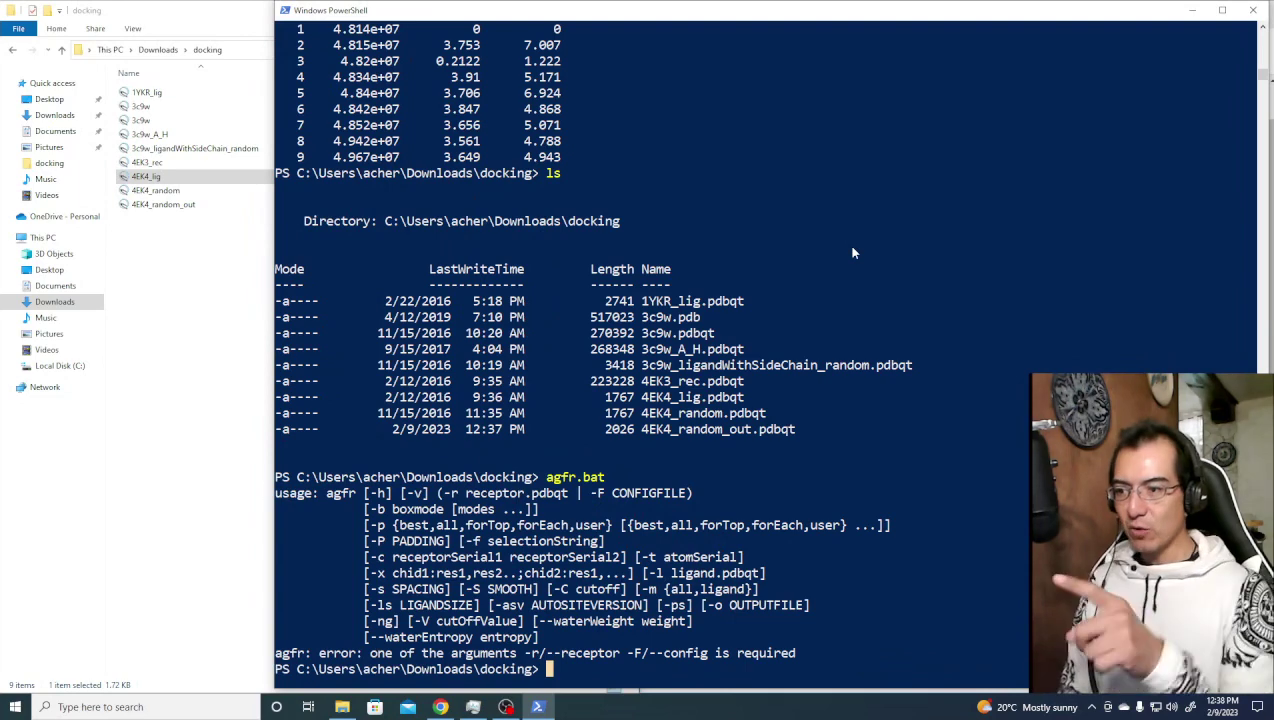
pyautogui.press('Up')
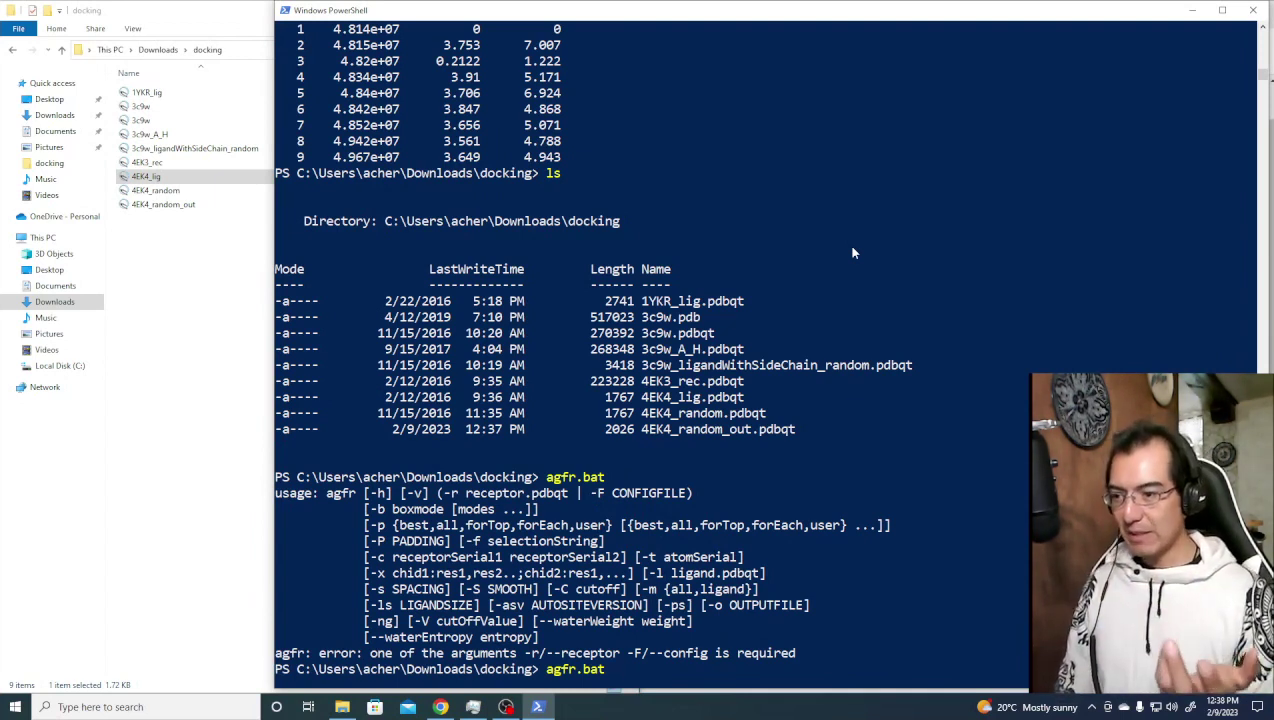
# Run agfr.bat -r .\4EK3_rec.pdbqt -l .\4EK4_lig.pdbqt to generate the 4EK3_rec.trg target file.
pyautogui.write('--')
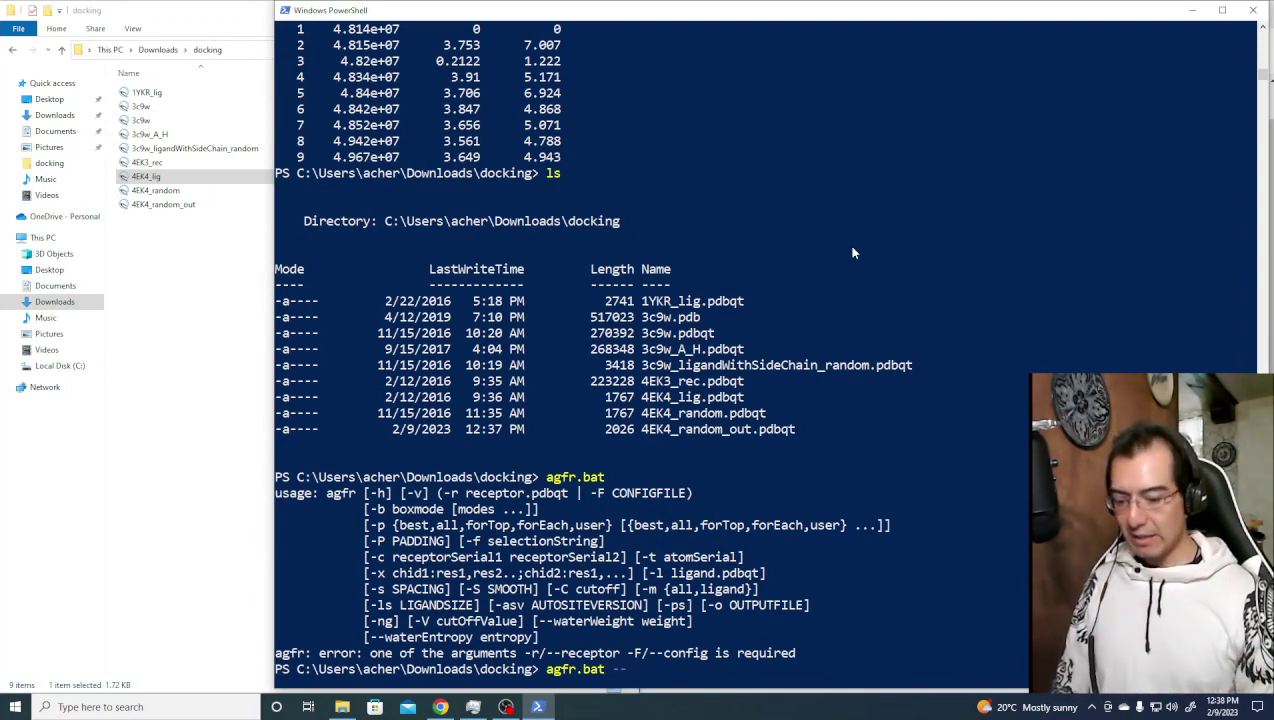
pyautogui.write('receptor ')
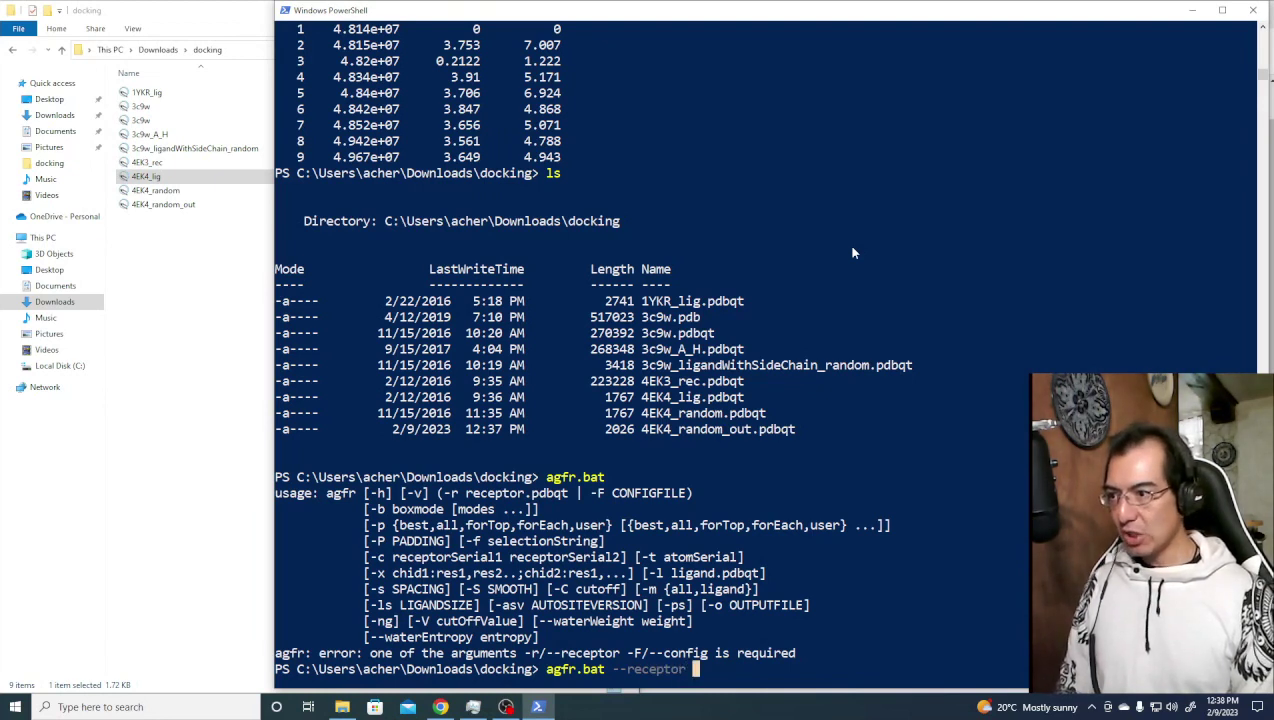
pyautogui.write('4EK3')
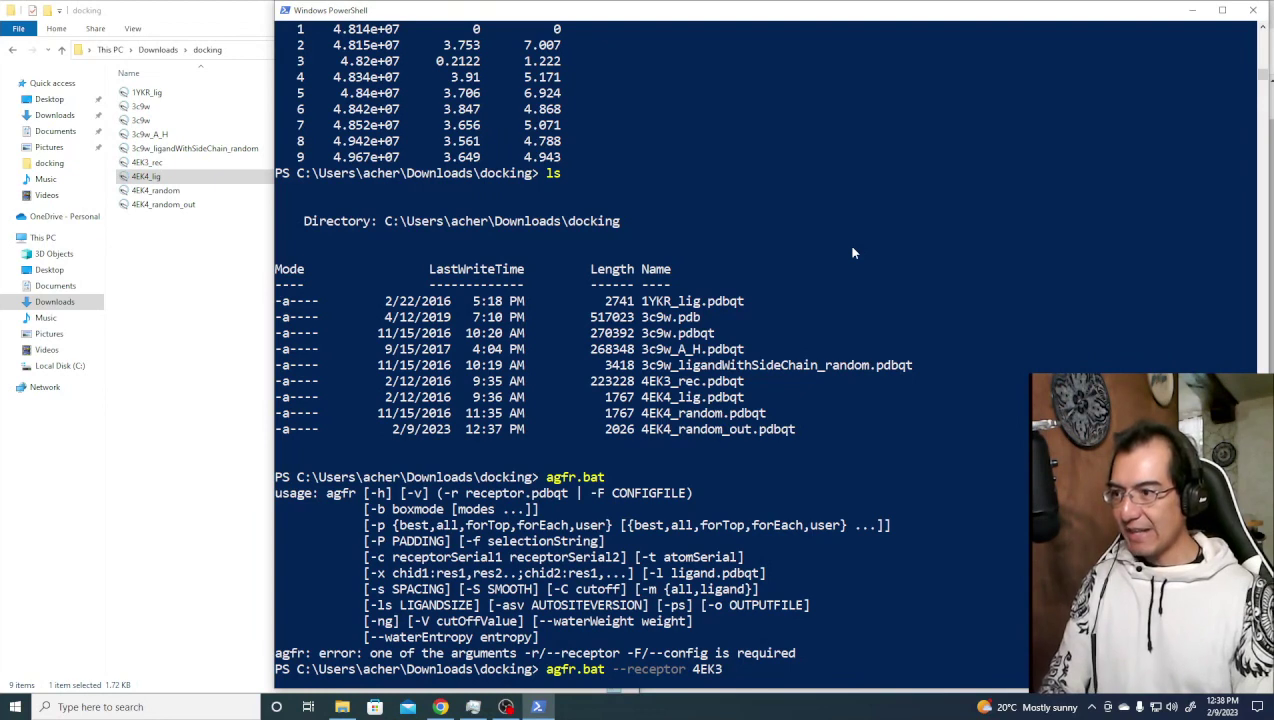
pyautogui.write('_rec.')
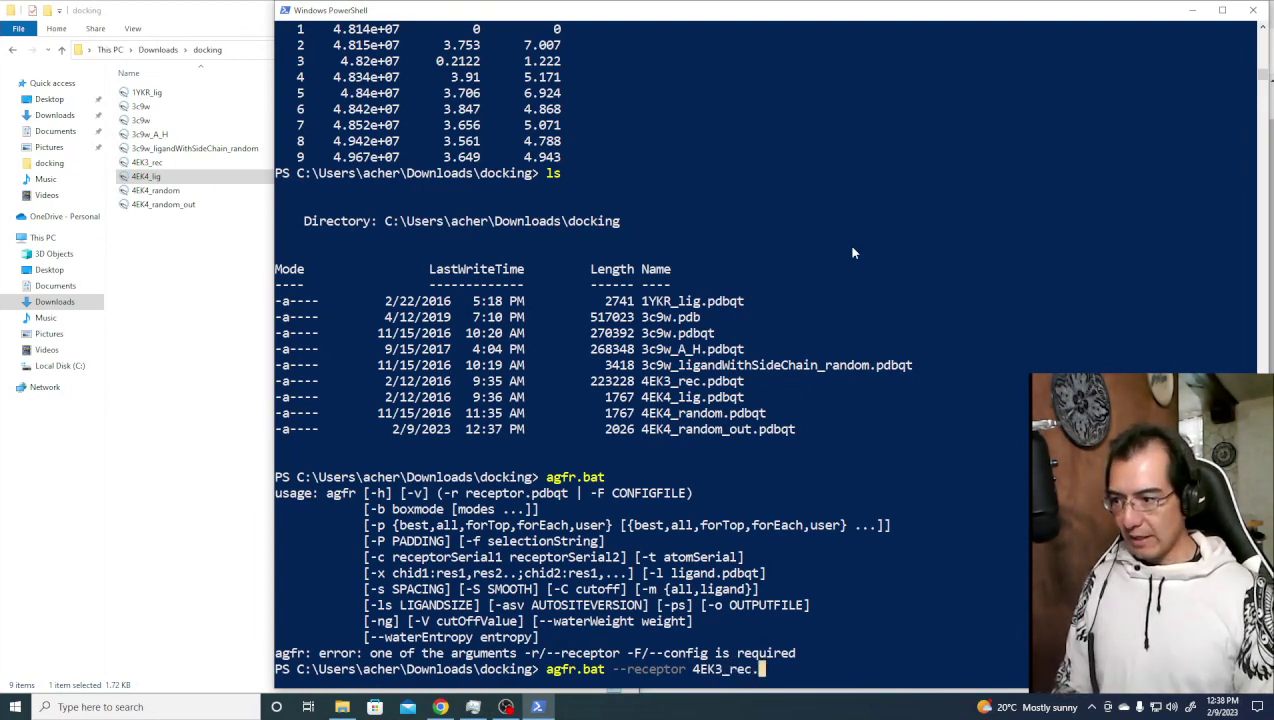
pyautogui.press('Tab')
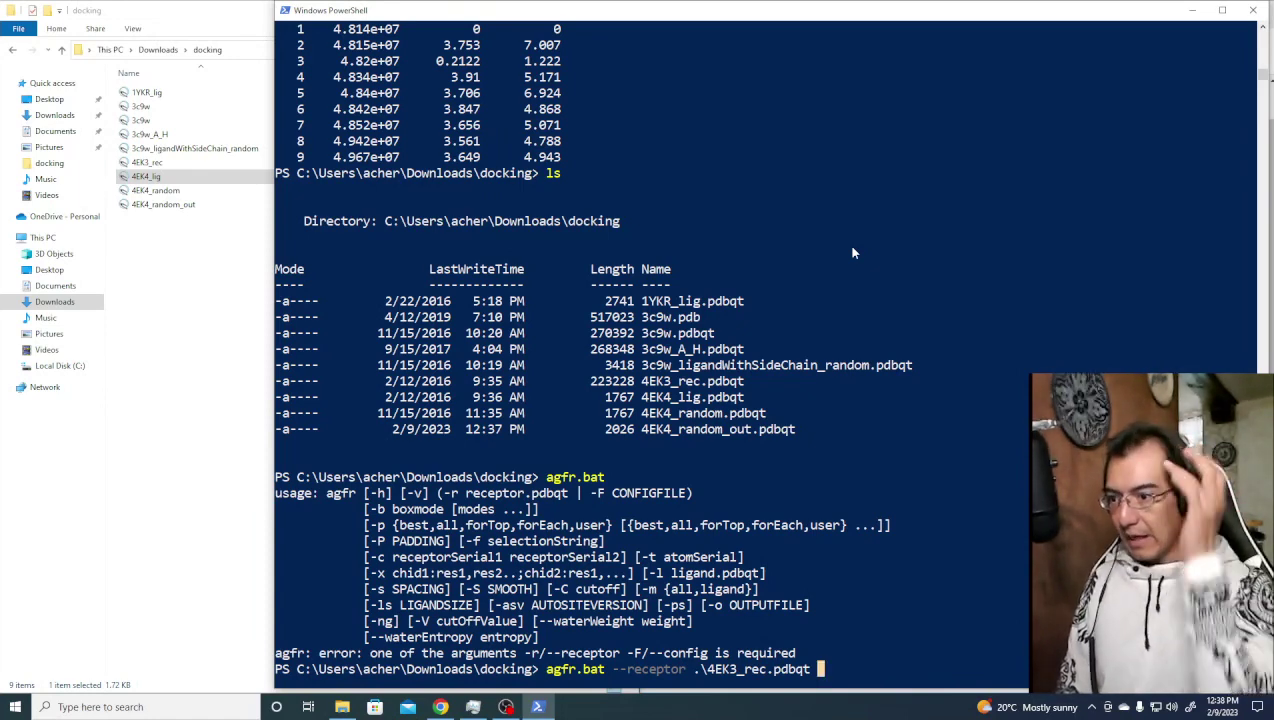
pyautogui.write('l')
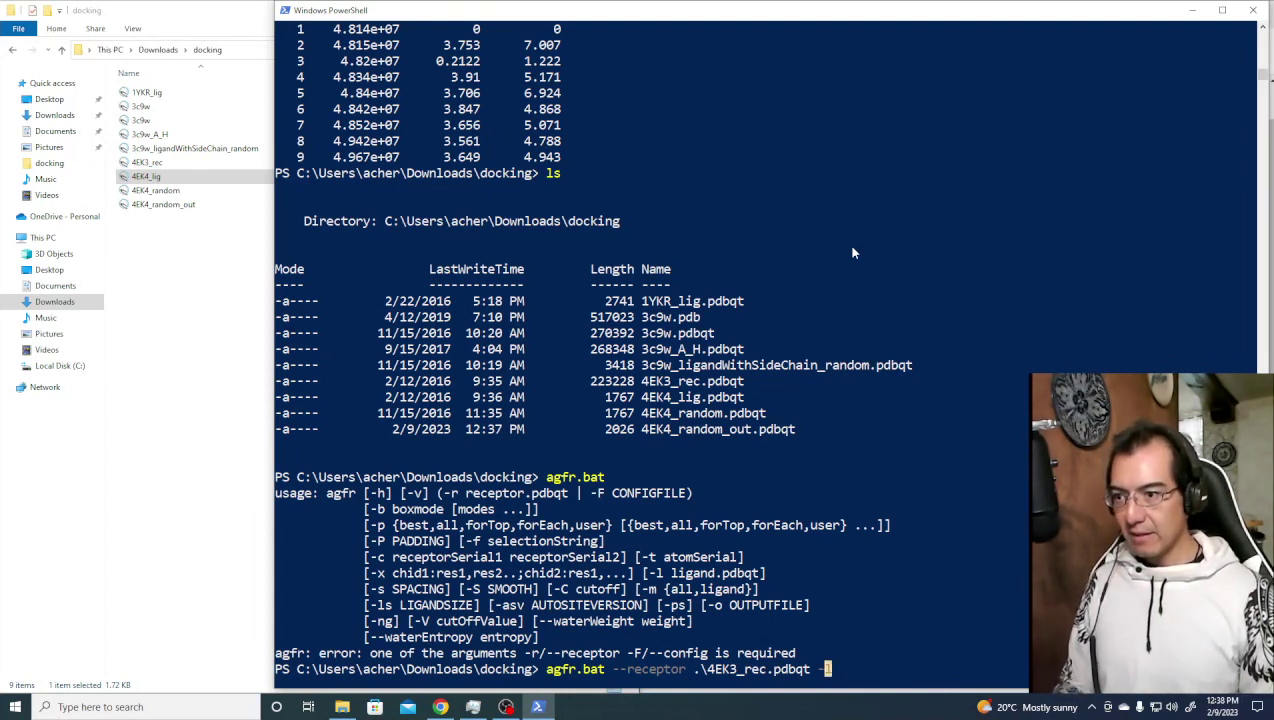
pyautogui.press('Left')
pyautogui.press('Left')
pyautogui.press('Left')
pyautogui.press('Left')
pyautogui.press('Left')
pyautogui.press('Left')
pyautogui.press('Left')
pyautogui.press('Left')
pyautogui.press('Left')
pyautogui.press('Left')
pyautogui.press('Left')
pyautogui.press('Left')
pyautogui.press('Left')
pyautogui.press('Left')
pyautogui.press('Left')
pyautogui.press('Left')
pyautogui.press('Left')
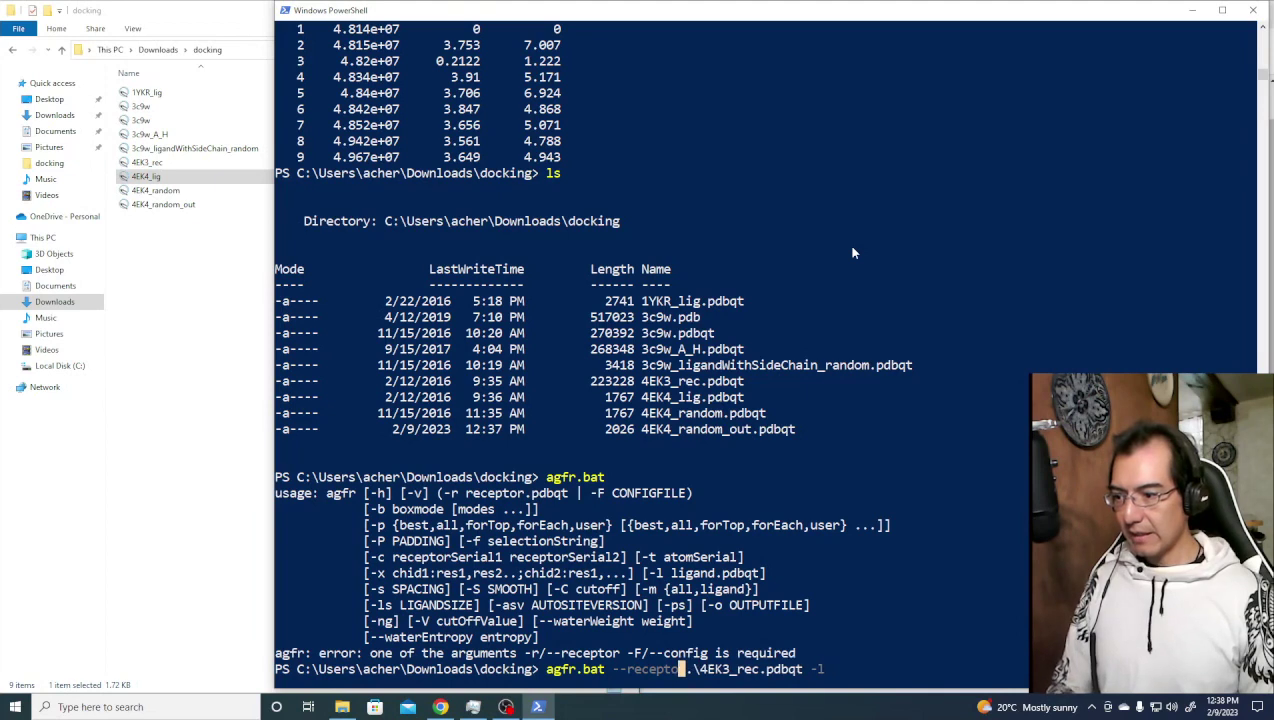
pyautogui.press('BackSpace')
pyautogui.press('BackSpace')
pyautogui.press('BackSpace')
pyautogui.press('BackSpace')
pyautogui.press('BackSpace')
pyautogui.press('BackSpace')
pyautogui.press('BackSpace')
pyautogui.press('BackSpace')
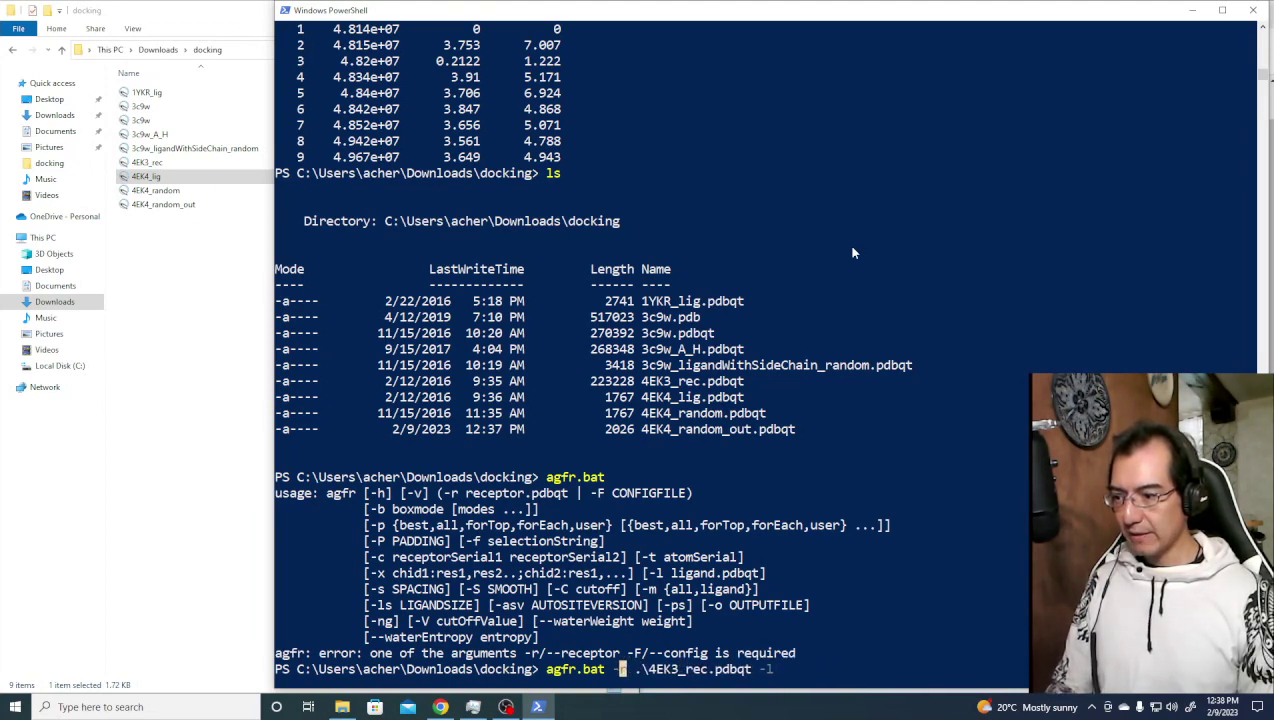
pyautogui.press('Right')
pyautogui.press('Right')
pyautogui.press('Right')
pyautogui.press('Right')
pyautogui.press('Right')
pyautogui.press('Right')
pyautogui.press('Right')
pyautogui.press('Right')
pyautogui.press('Right')
pyautogui.press('Right')
pyautogui.press('Right')
pyautogui.press('Right')
pyautogui.press('Right')
pyautogui.press('Right')
pyautogui.press('Right')
pyautogui.press('Right')
pyautogui.press('Right')
pyautogui.press('Right')
pyautogui.press('Right')
pyautogui.press('Right')
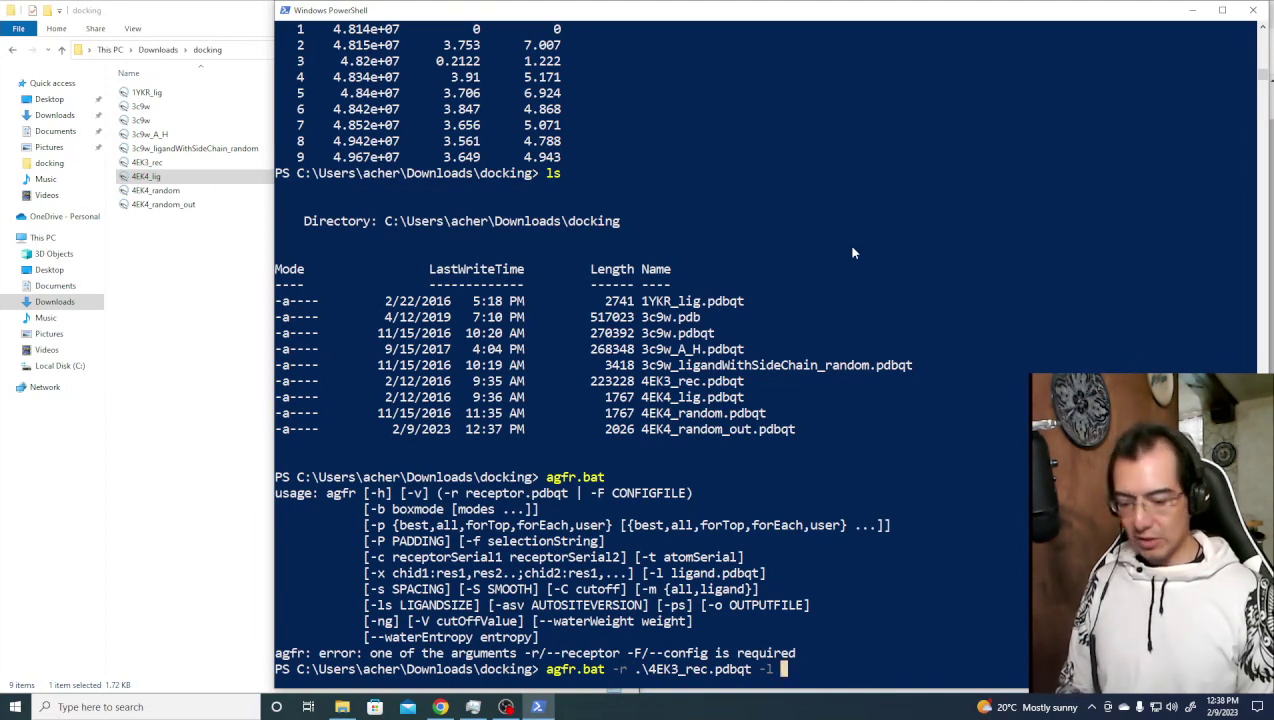
pyautogui.write('.\\4EK')
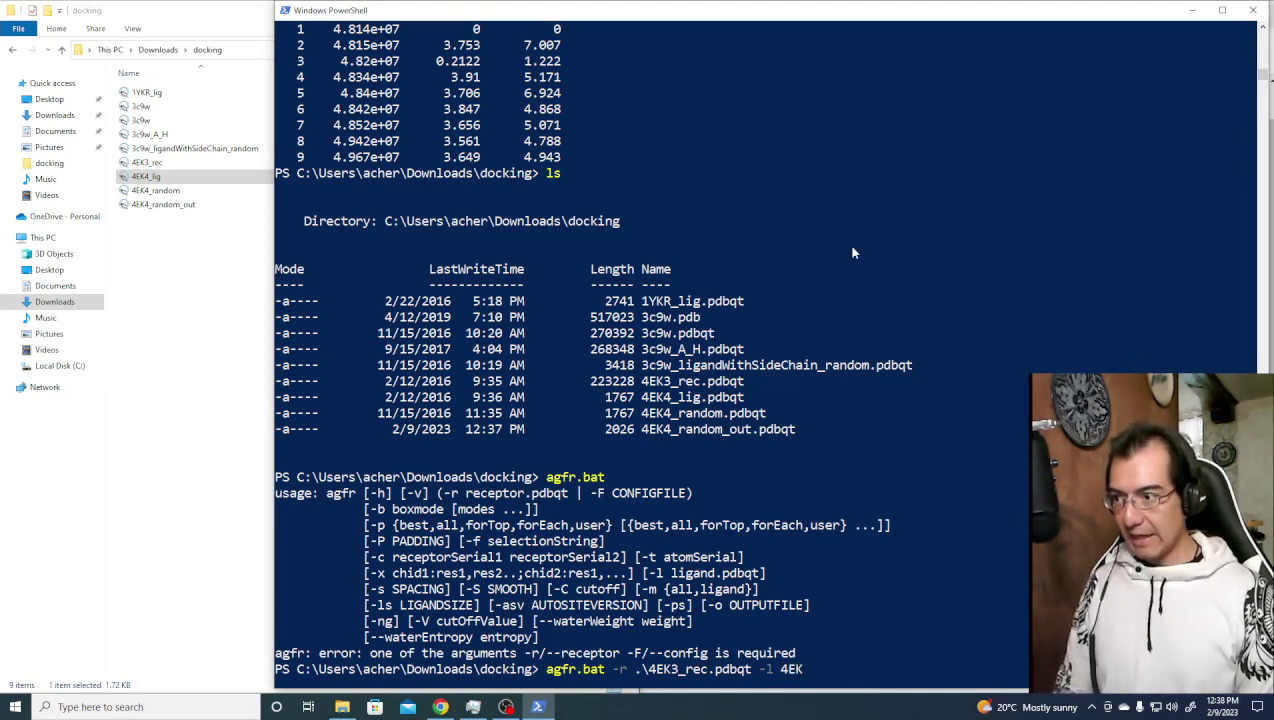
pyautogui.write('4_lig')
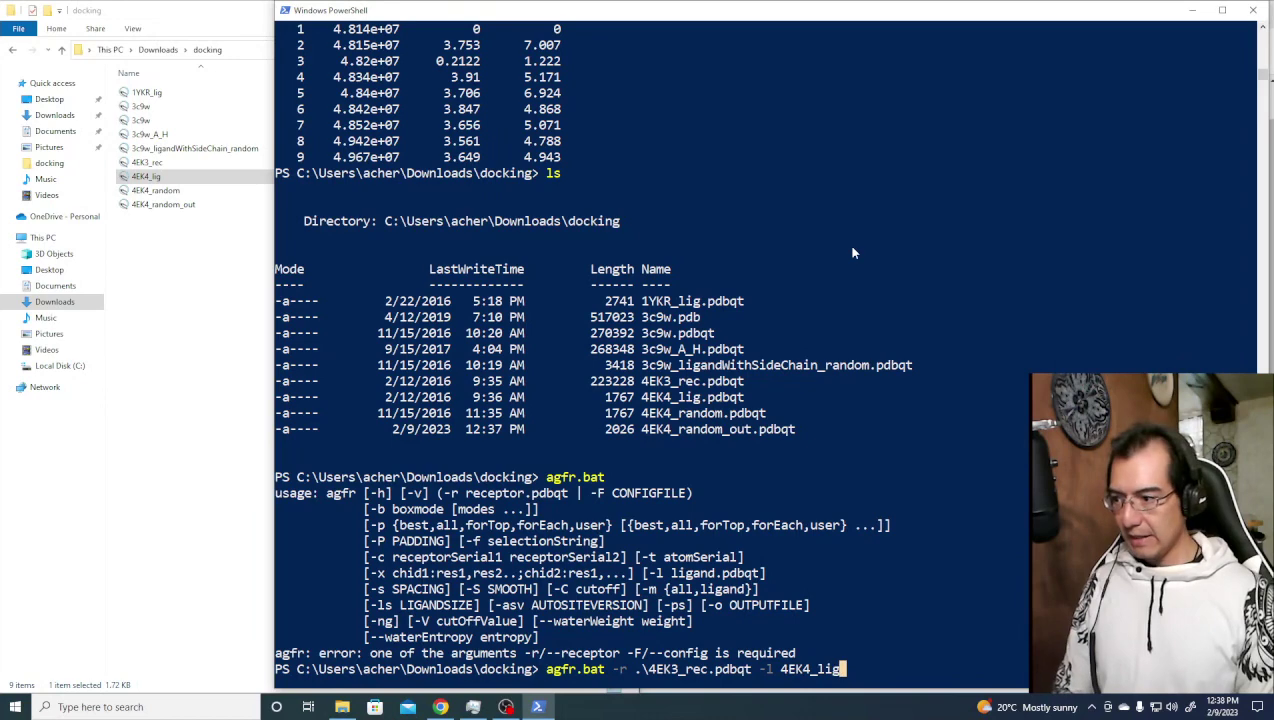
pyautogui.press('Tab')
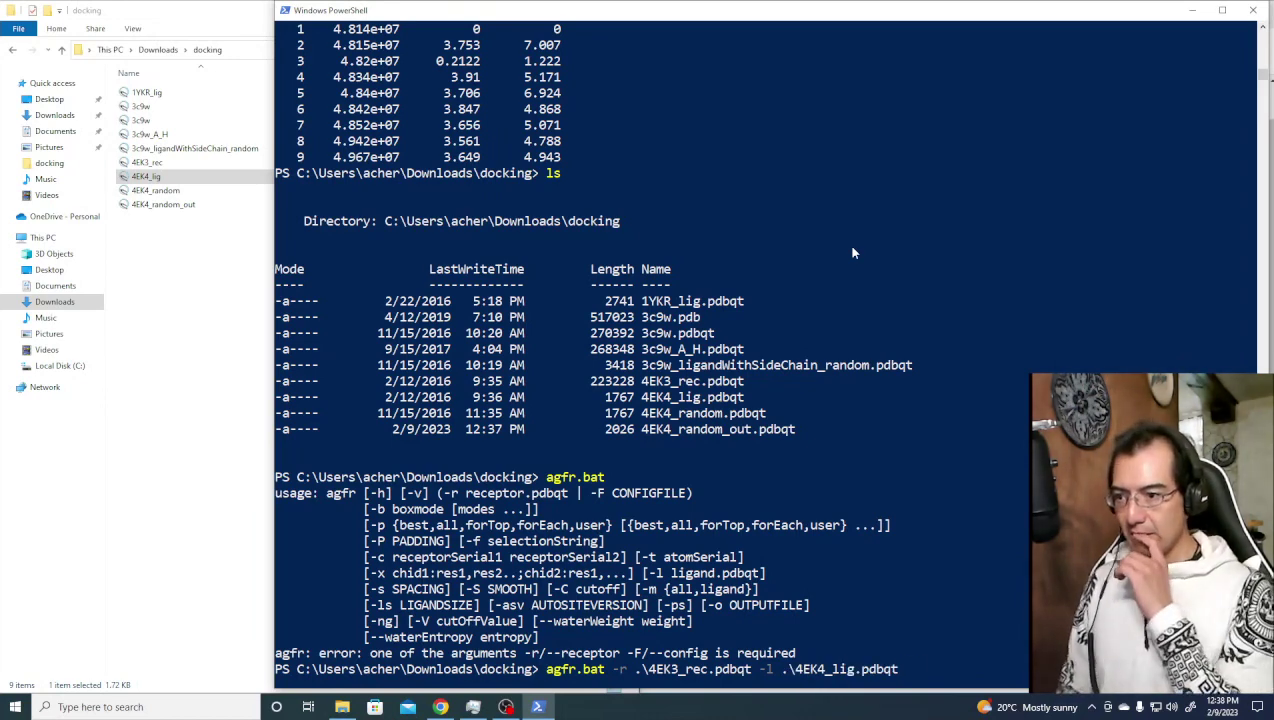
pyautogui.press('Return')
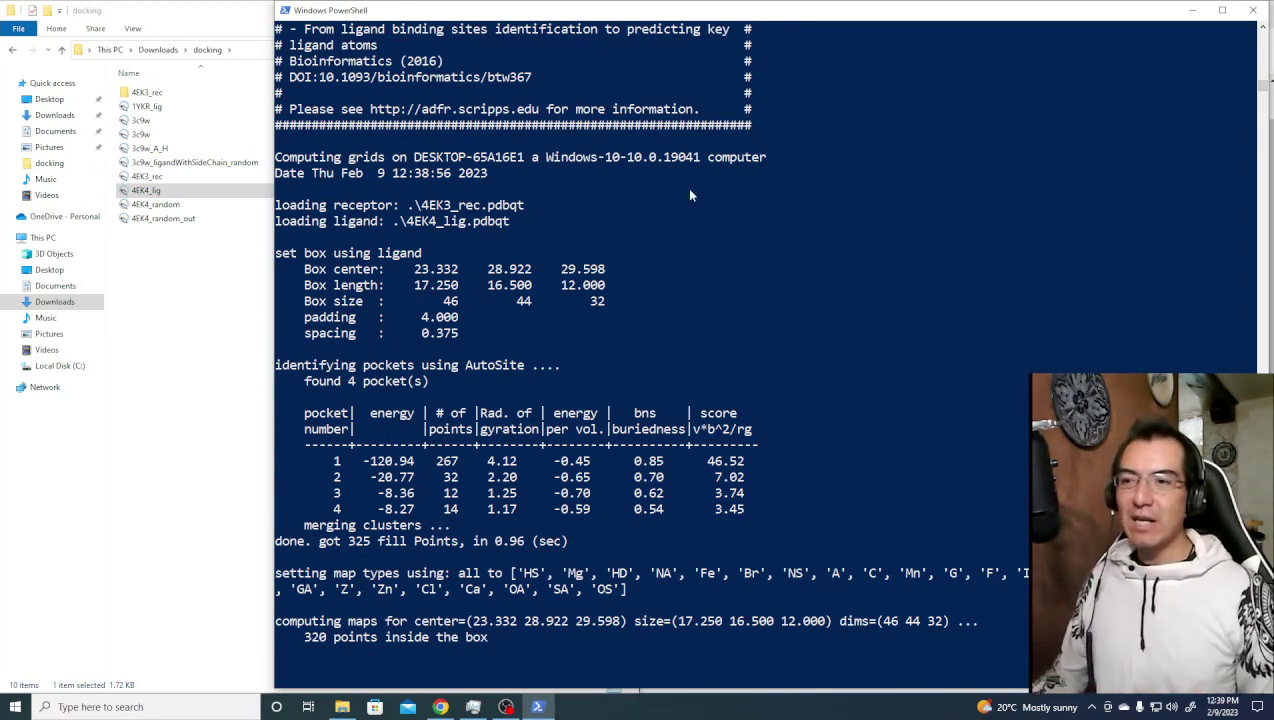
pyautogui.scroll(3, 628, 403)
pyautogui.scroll(3, 628, 403)
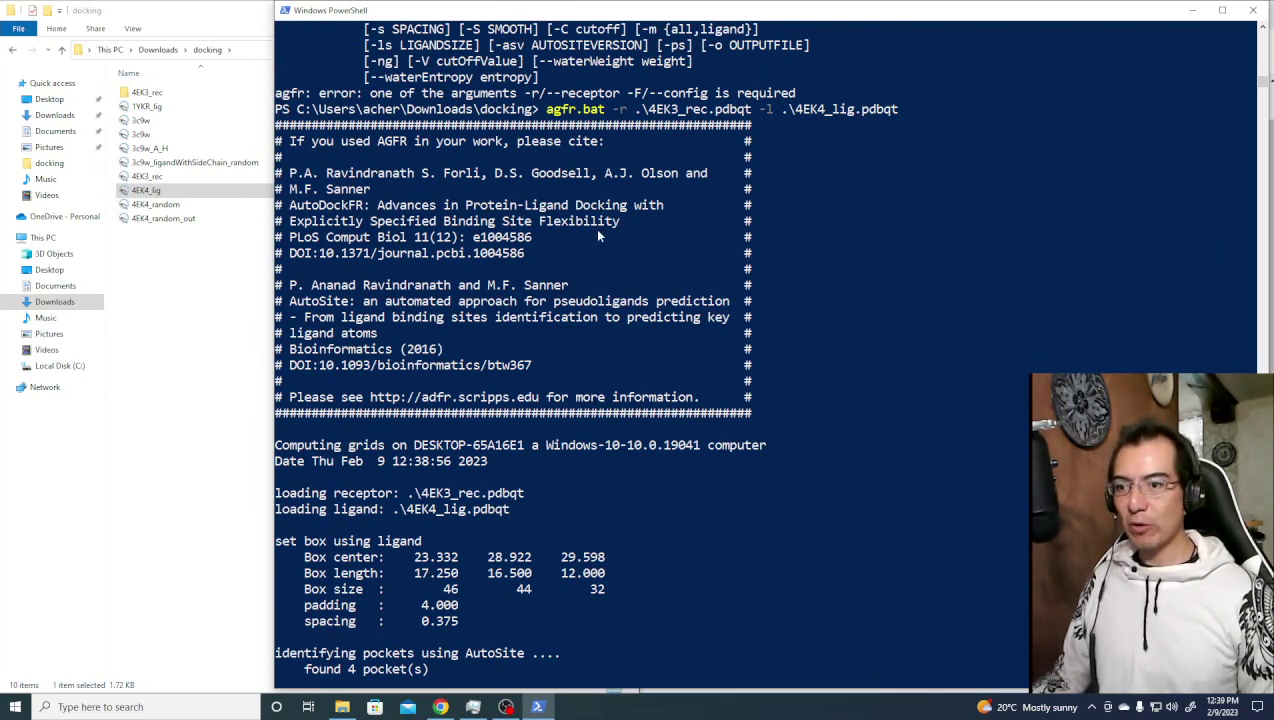
pyautogui.scroll(-8, 598, 236)
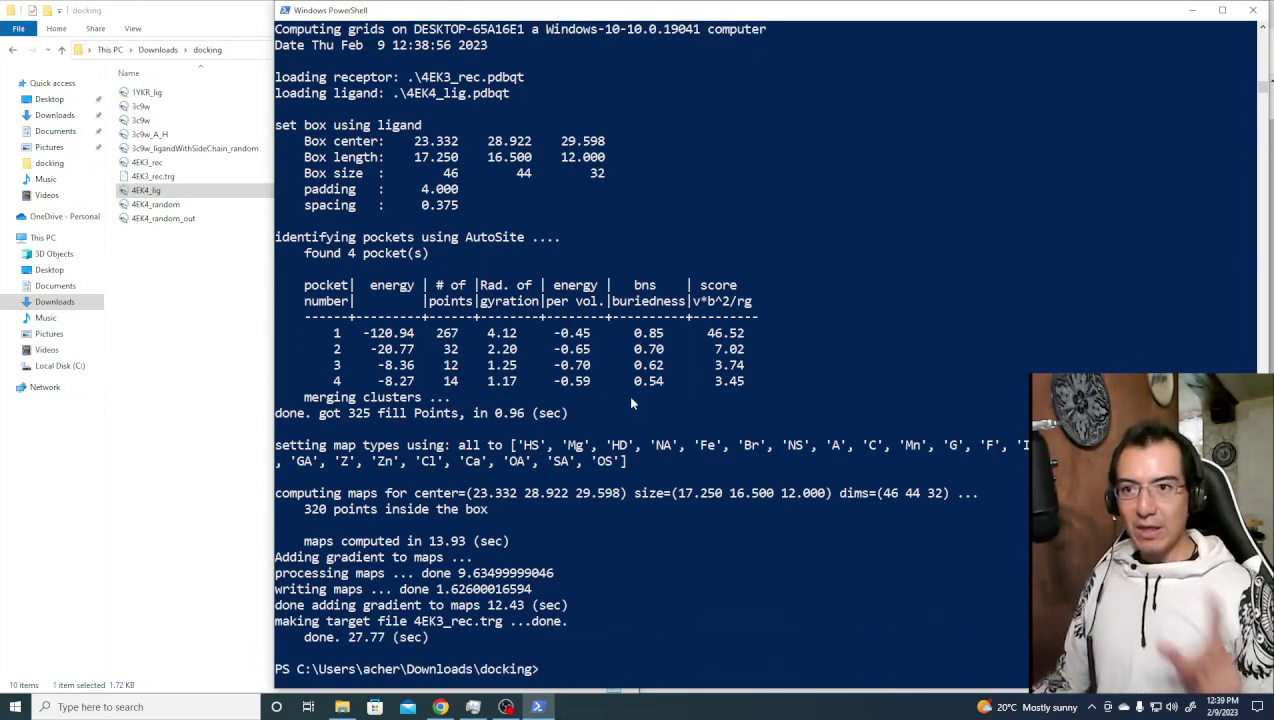
# Launch AGFR 1.2 from the desktop and sort the docking folder by date modified, newest first.
pyautogui.hotkey('alt', 'Tab')
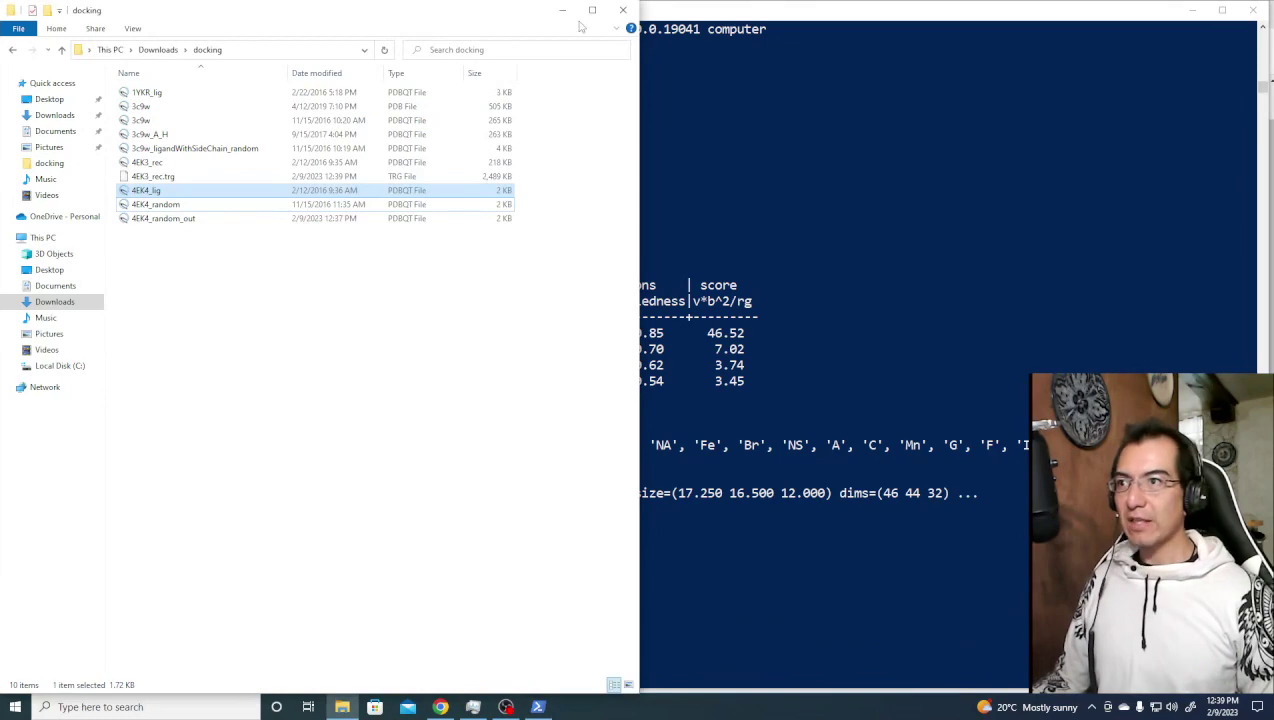
pyautogui.click(562, 10)
pyautogui.doubleClick(36, 150)
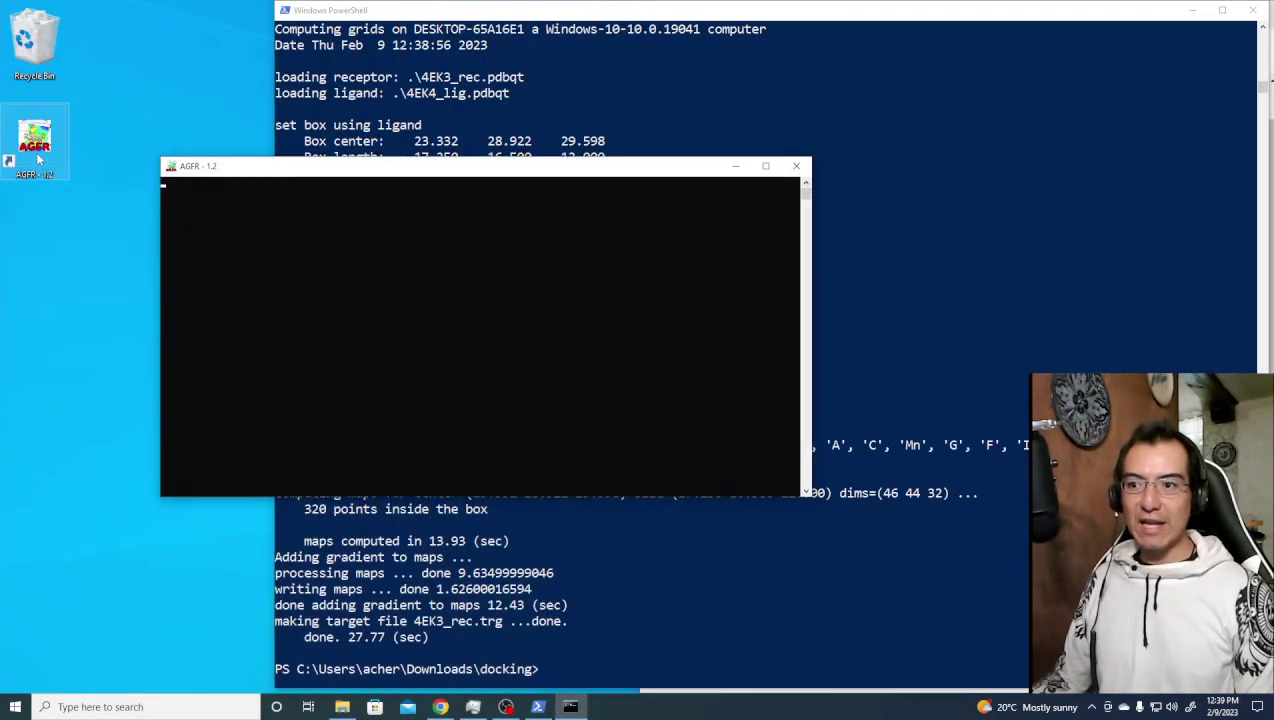
pyautogui.click(342, 707)
pyautogui.click(316, 73)
pyautogui.click(170, 93)
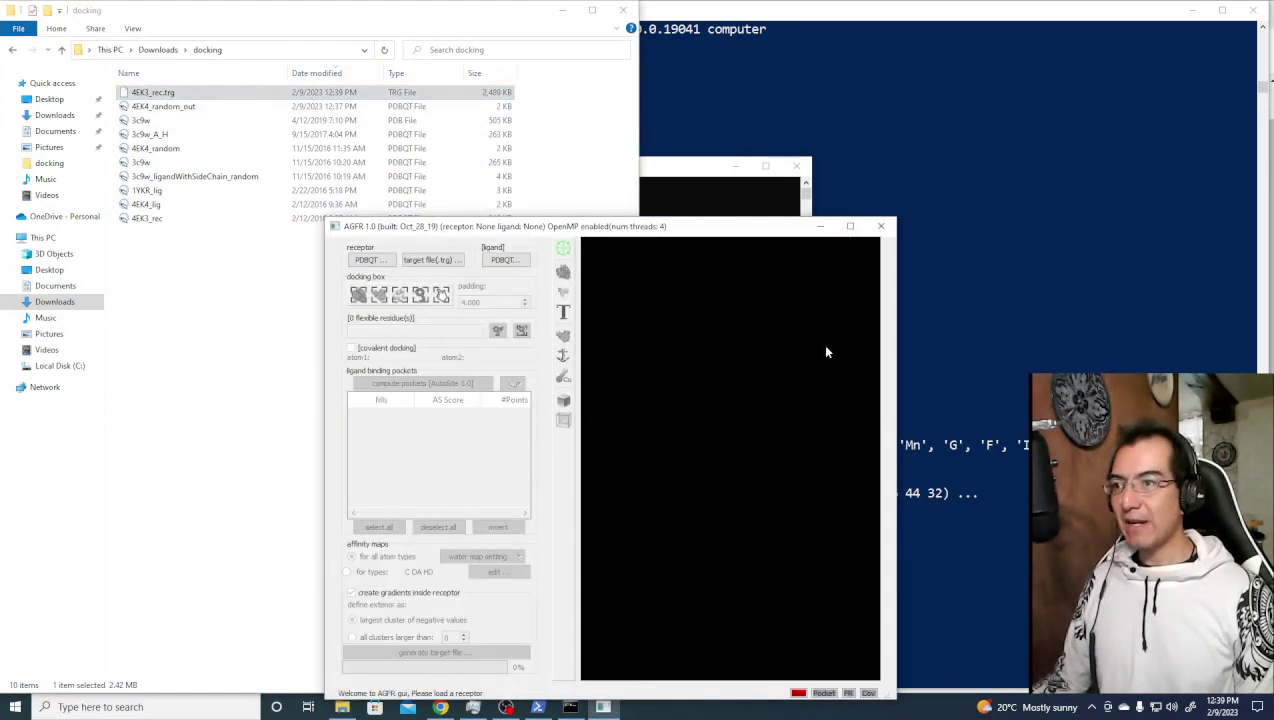
# Load the 4EK3_rec receptor PDBQT into AGFR and rotate it to an oblique view.
pyautogui.click(383, 262)
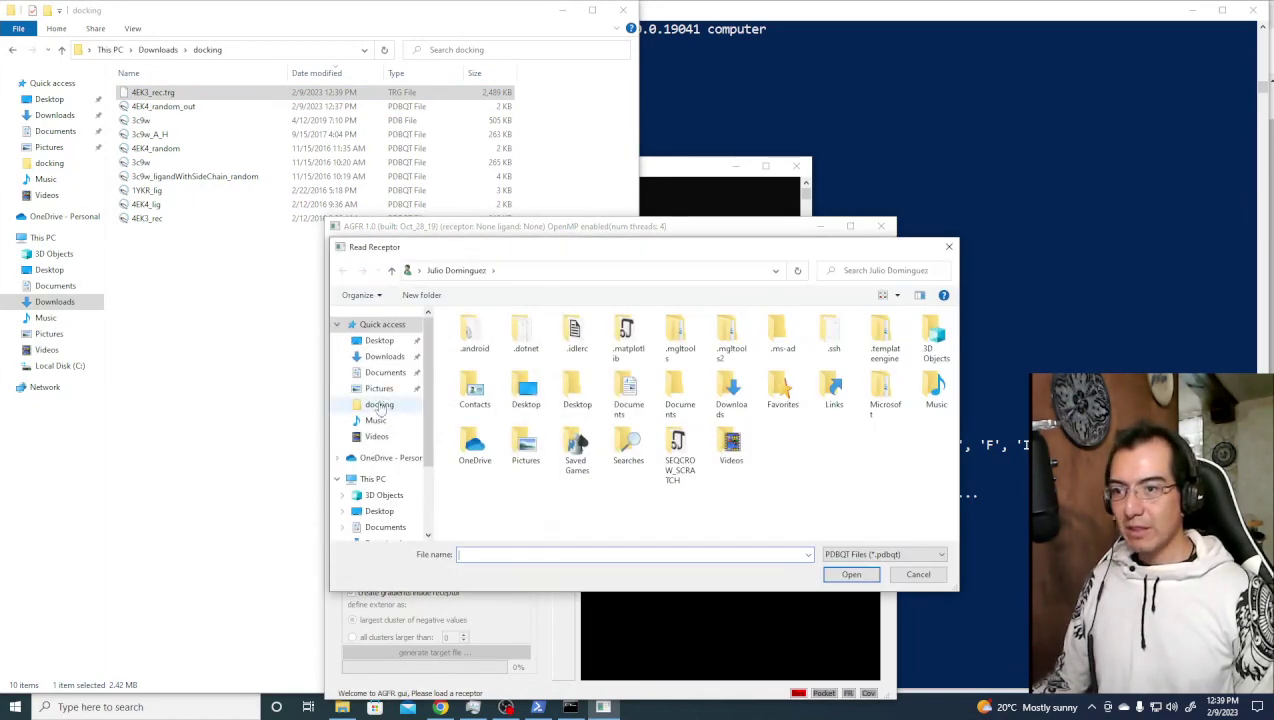
pyautogui.click(380, 404)
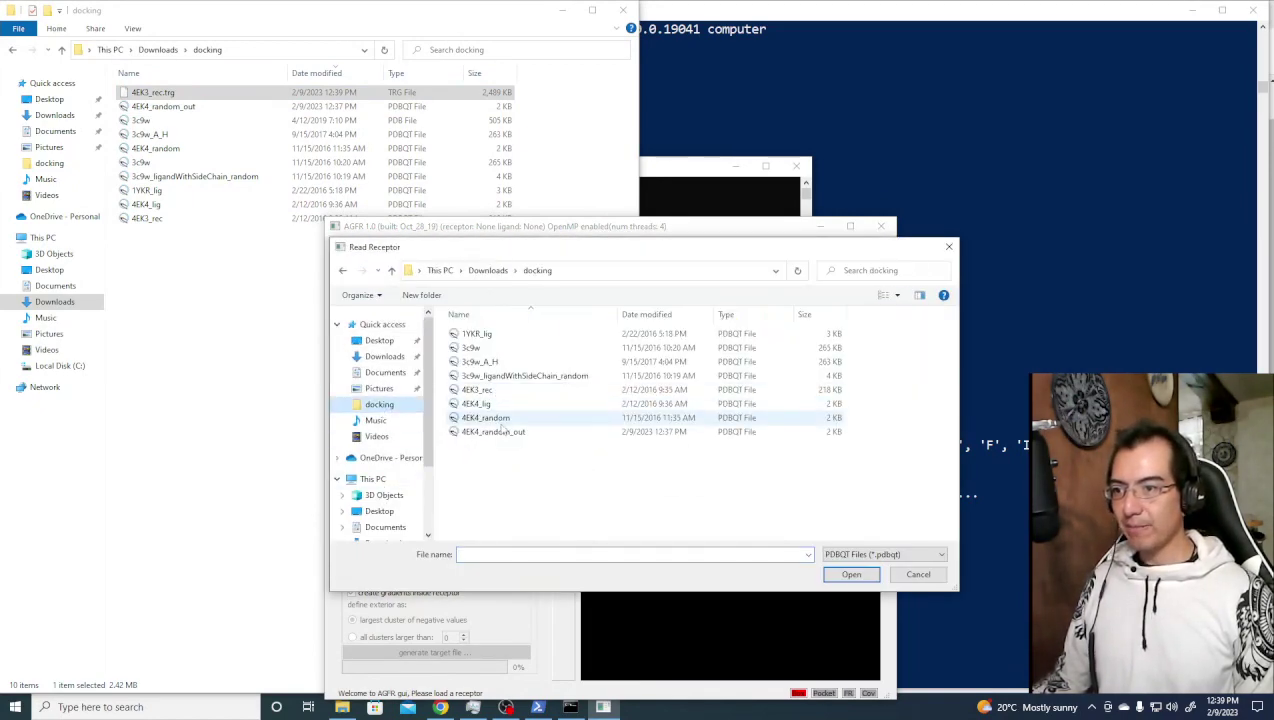
pyautogui.click(488, 391)
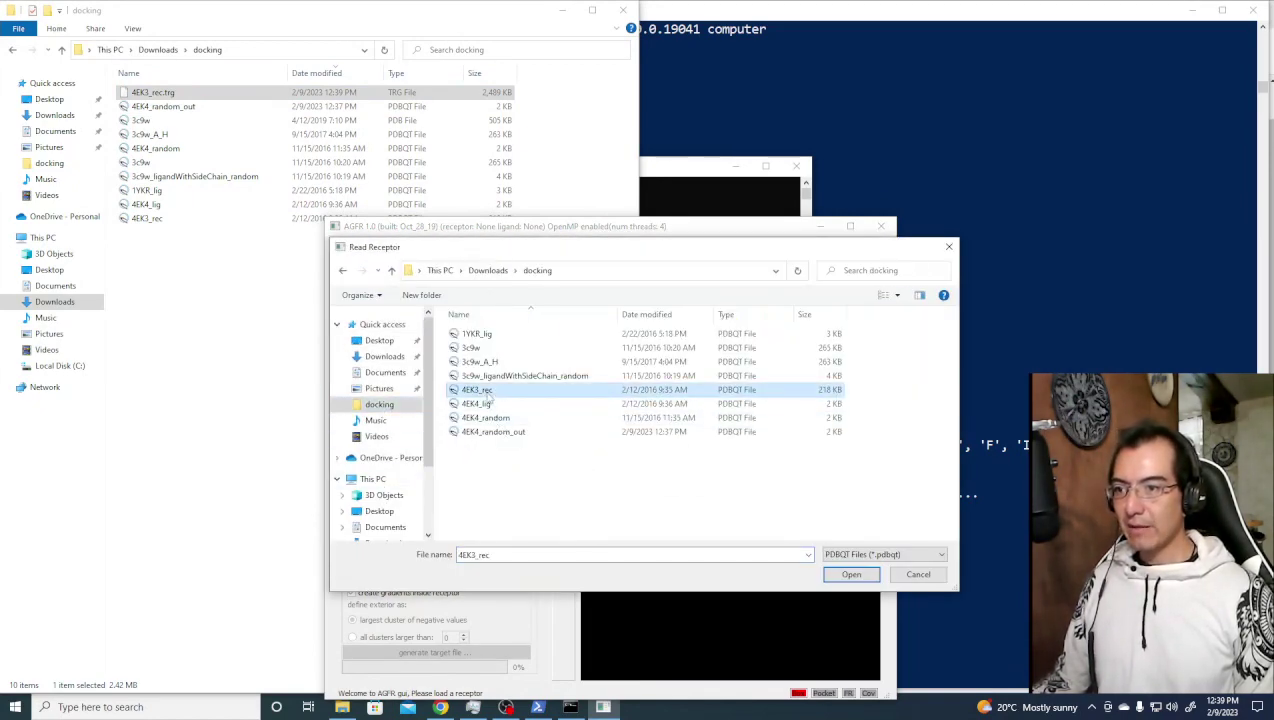
pyautogui.click(848, 574)
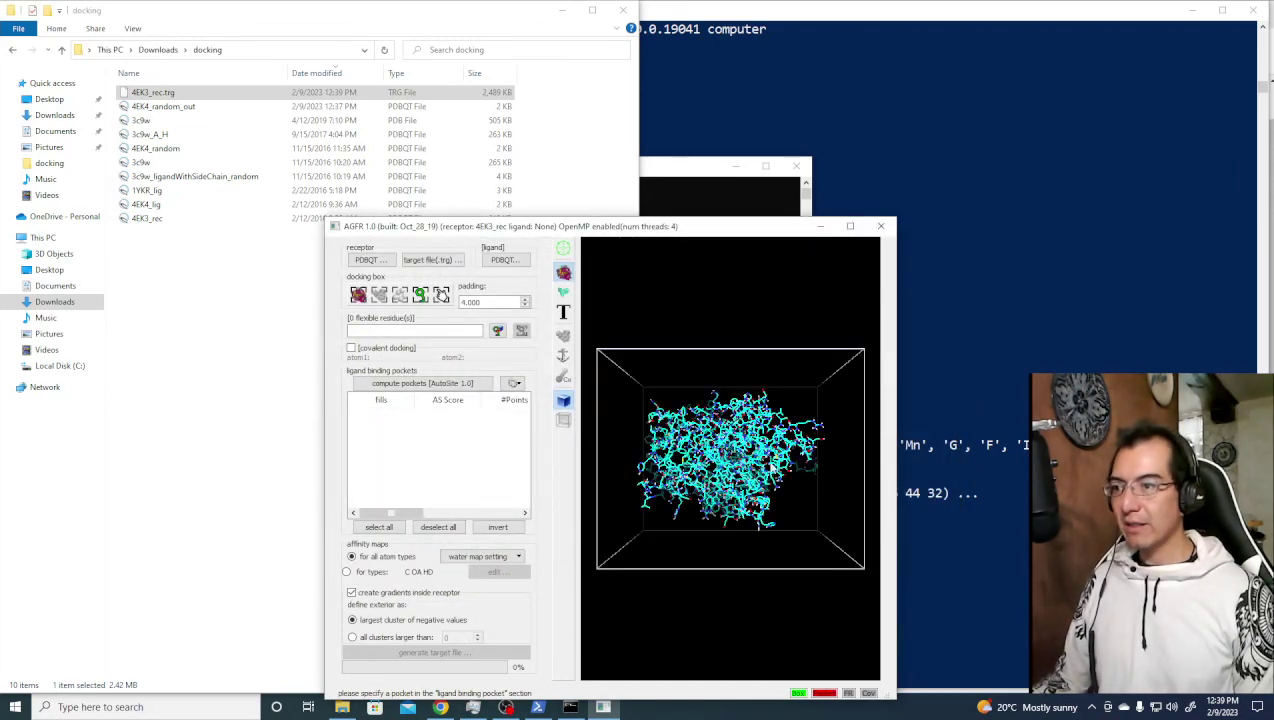
pyautogui.moveTo(841, 580); pyautogui.dragTo(700, 500)
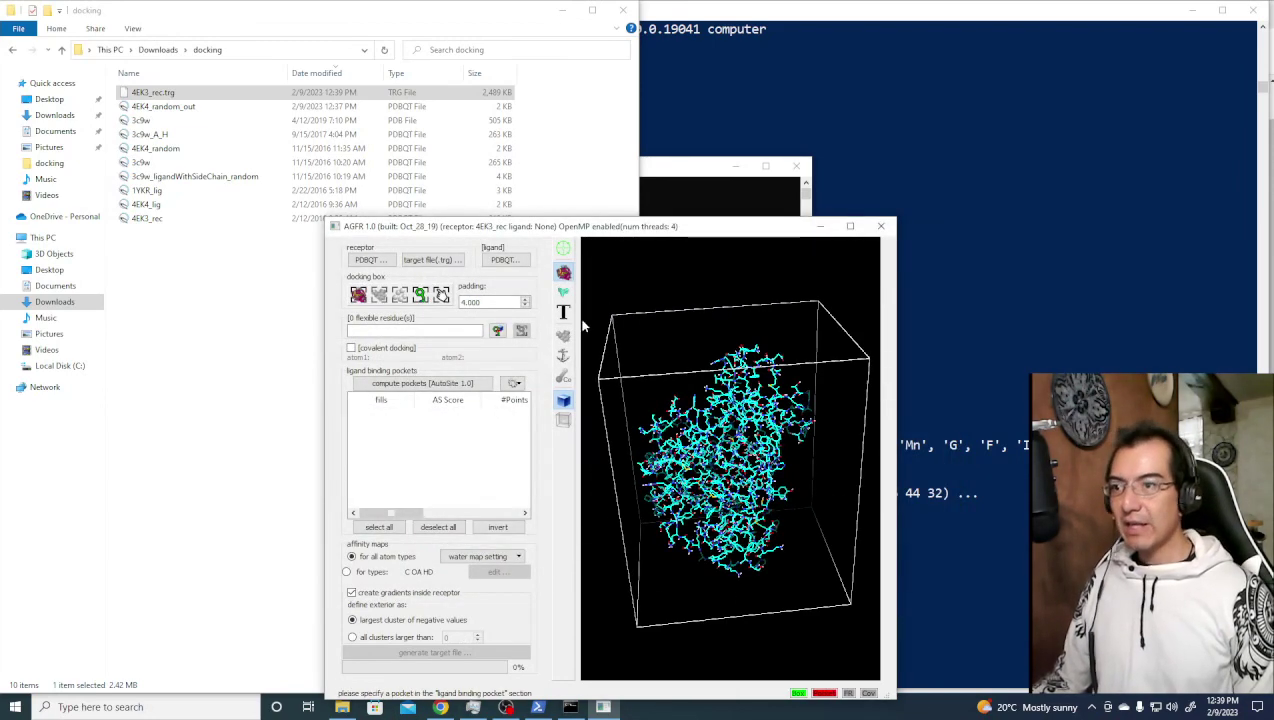
# Load the 4EK3_rec.trg target file to show the docking box and pocket points.
pyautogui.click(435, 260)
pyautogui.click(491, 335)
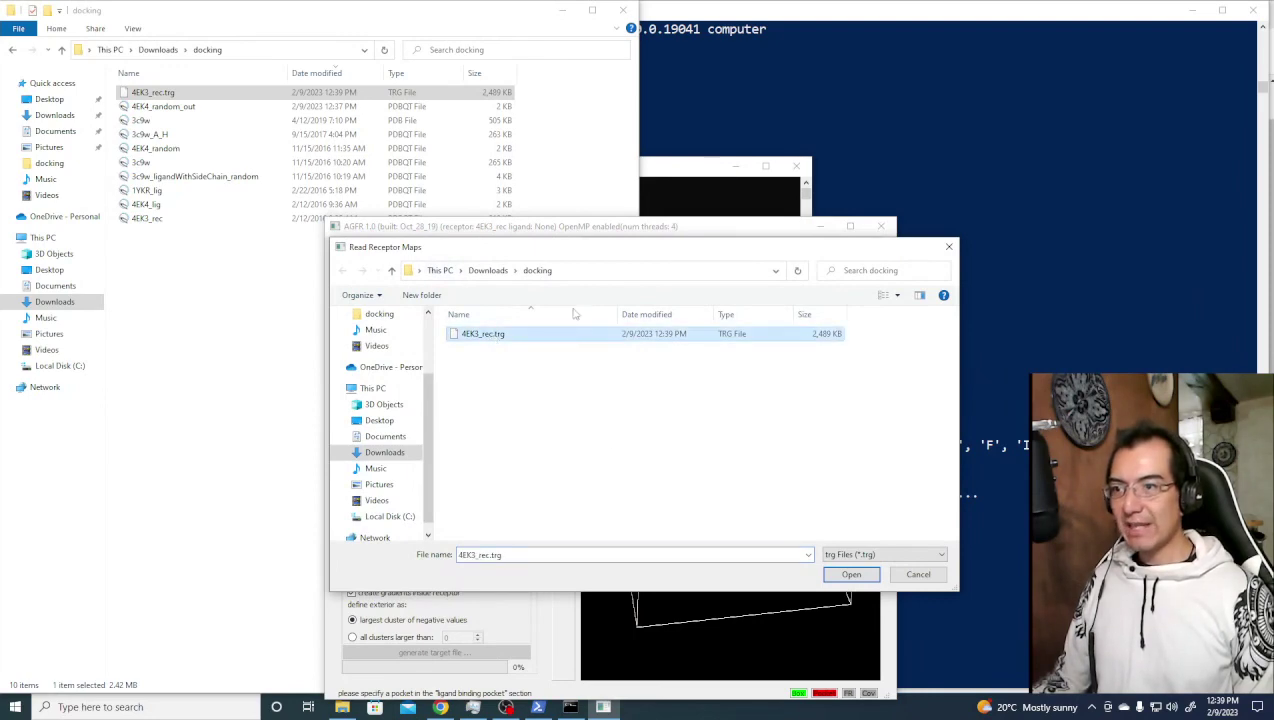
pyautogui.click(849, 574)
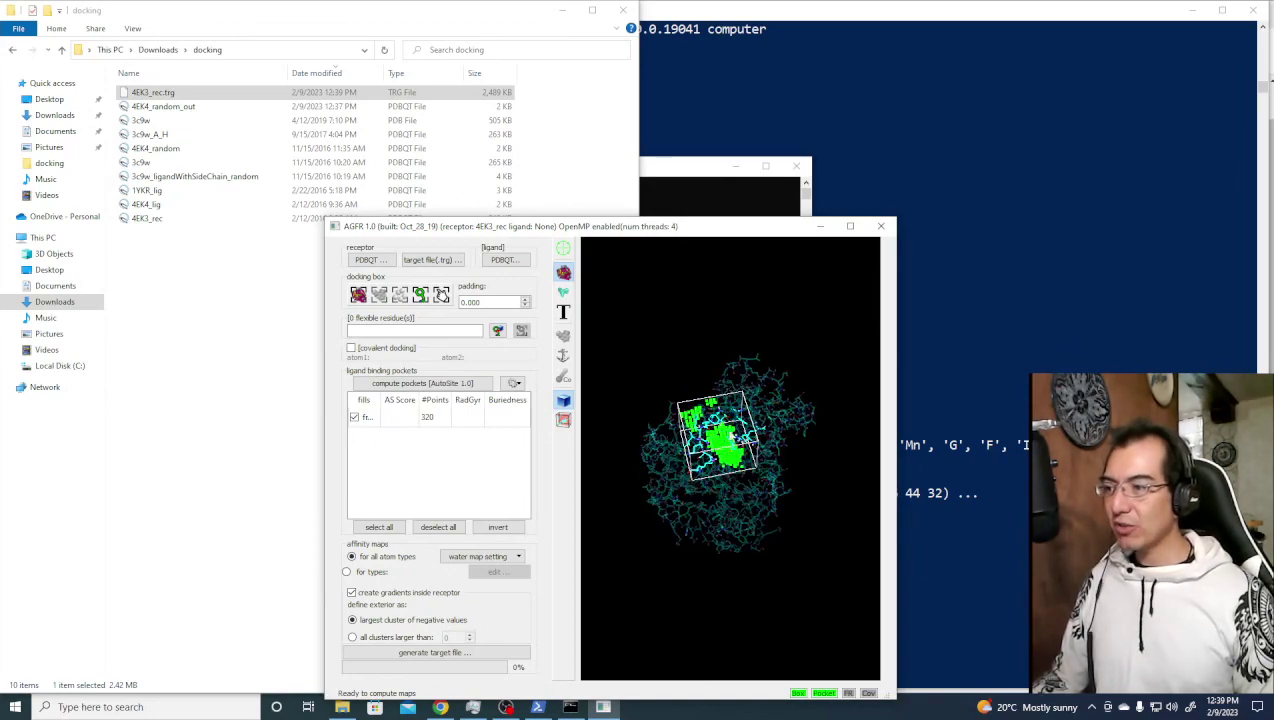
# Maximize AGFR, zoom in and rotate the docking box to inspect the pocket points.
pyautogui.click(850, 226)
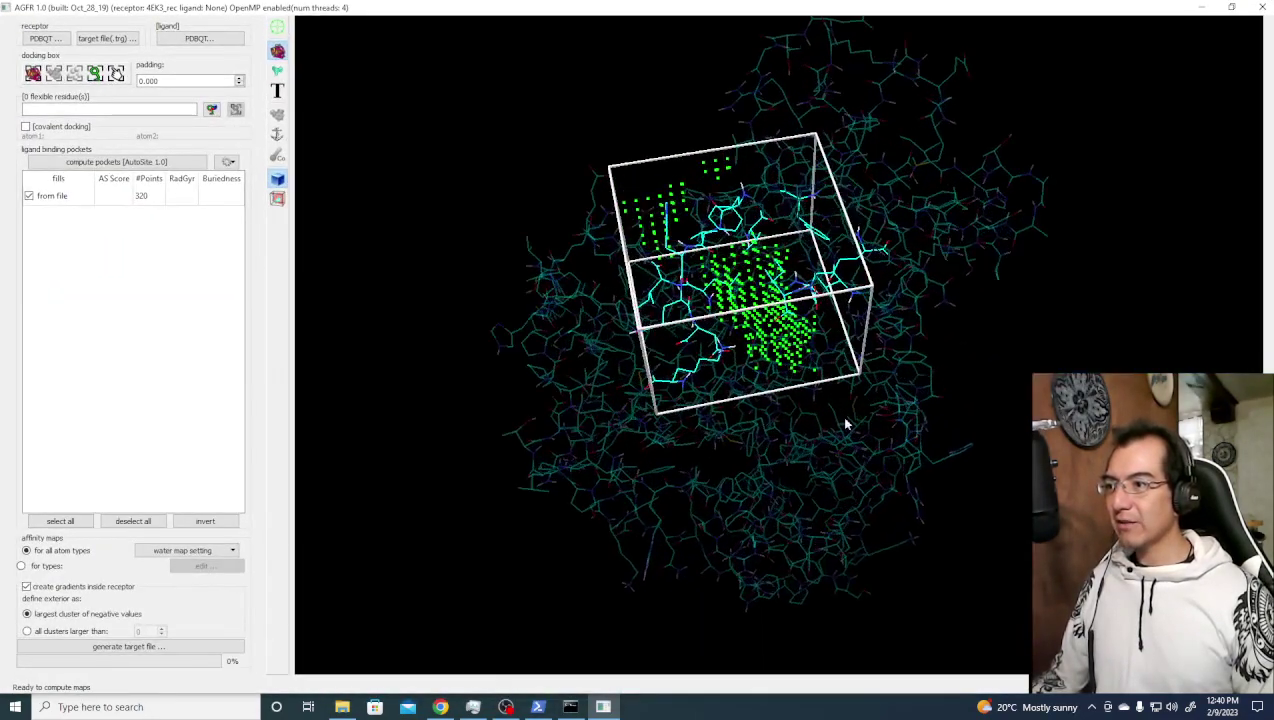
pyautogui.click(277, 27)
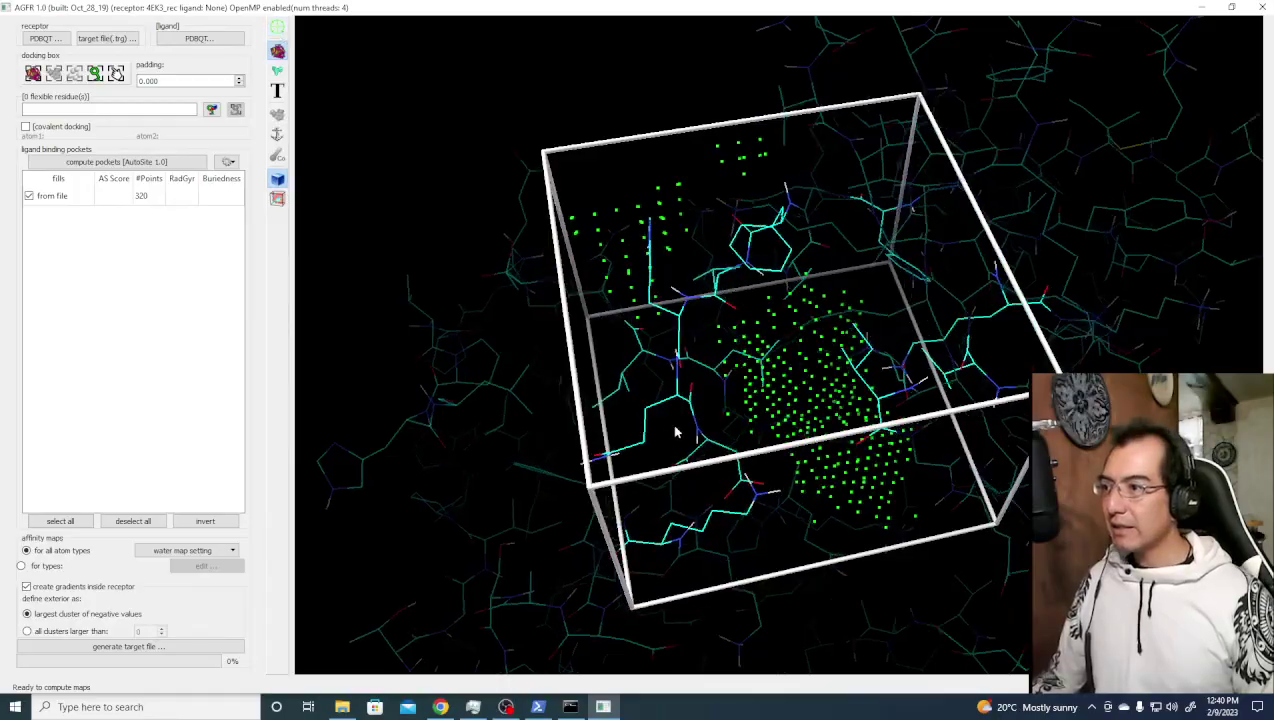
pyautogui.moveTo(339, 85); pyautogui.dragTo(778, 299)
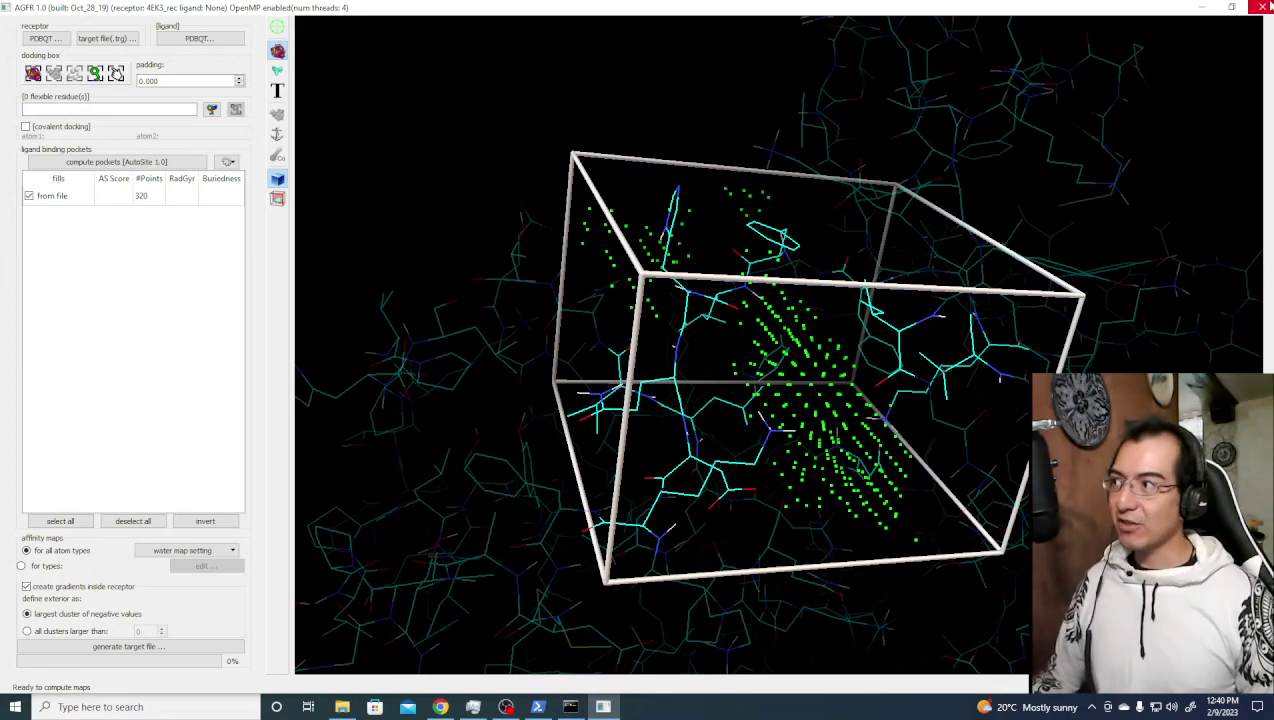
# Close AGFR and the docking folder, then exit PowerShell.
pyautogui.click(1259, 7)
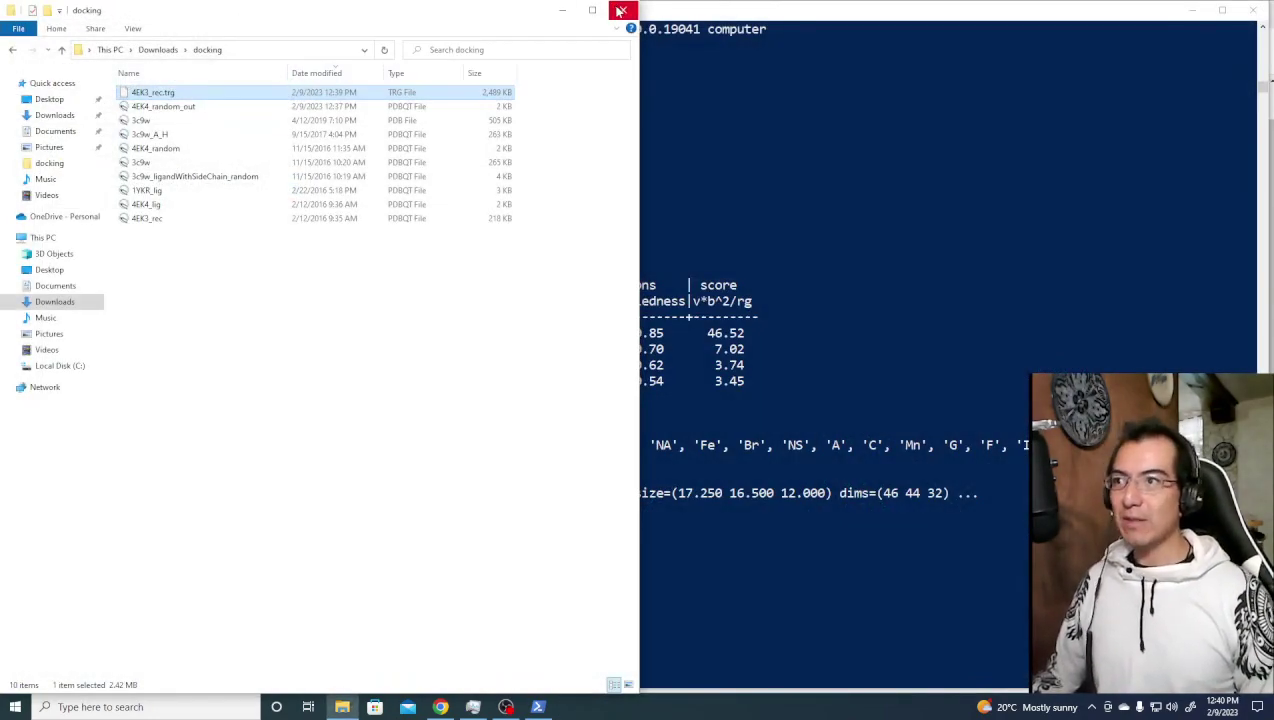
pyautogui.click(622, 10)
pyautogui.write('exit')
pyautogui.press('Return')
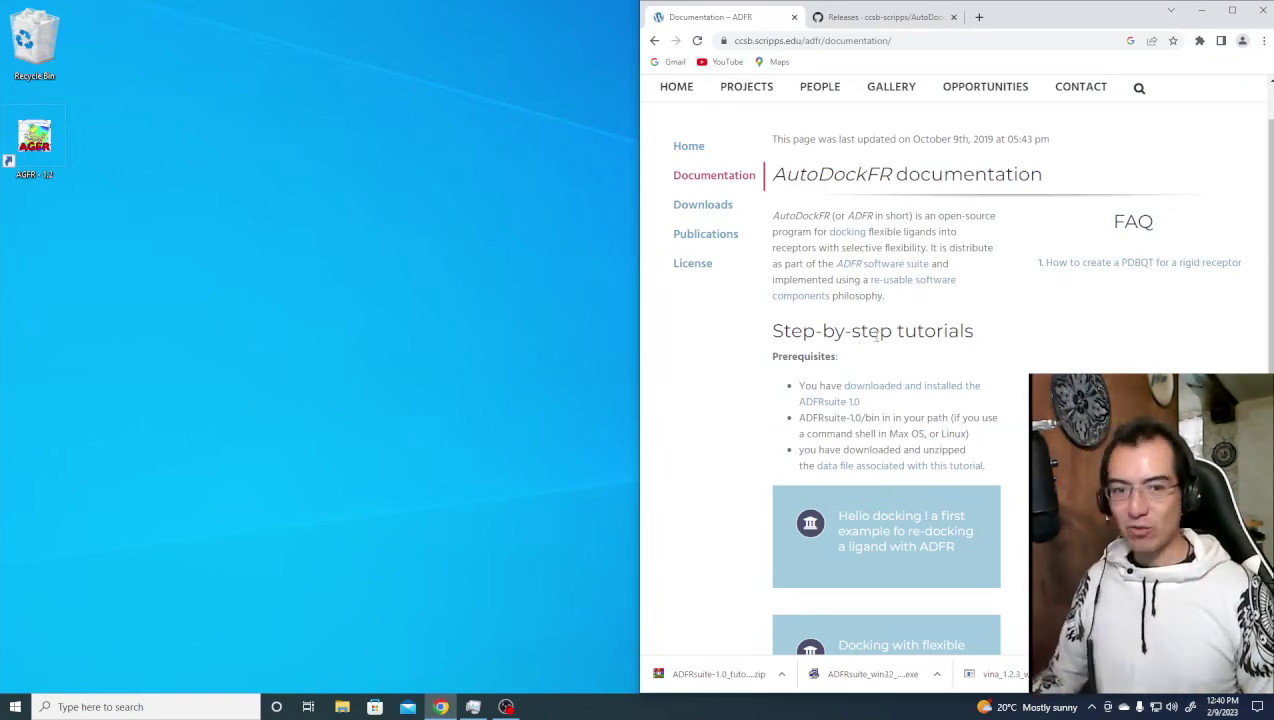